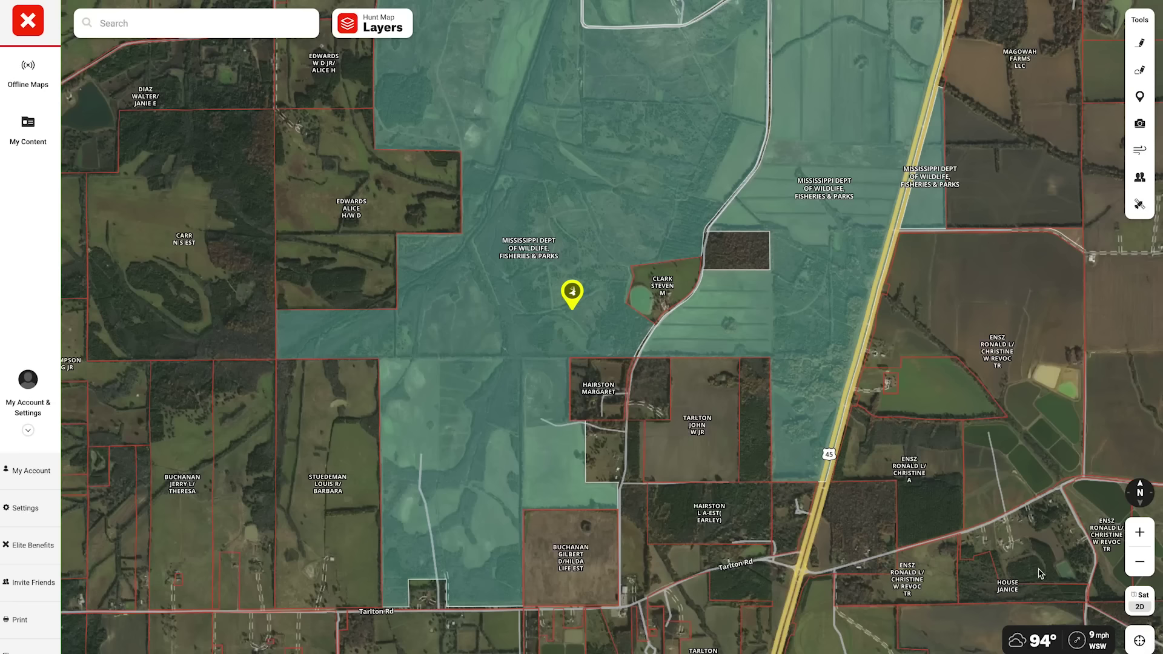
# Preview the Hybrid and Topo basemaps and switch back to Satellite
pyautogui.click(1141, 606)
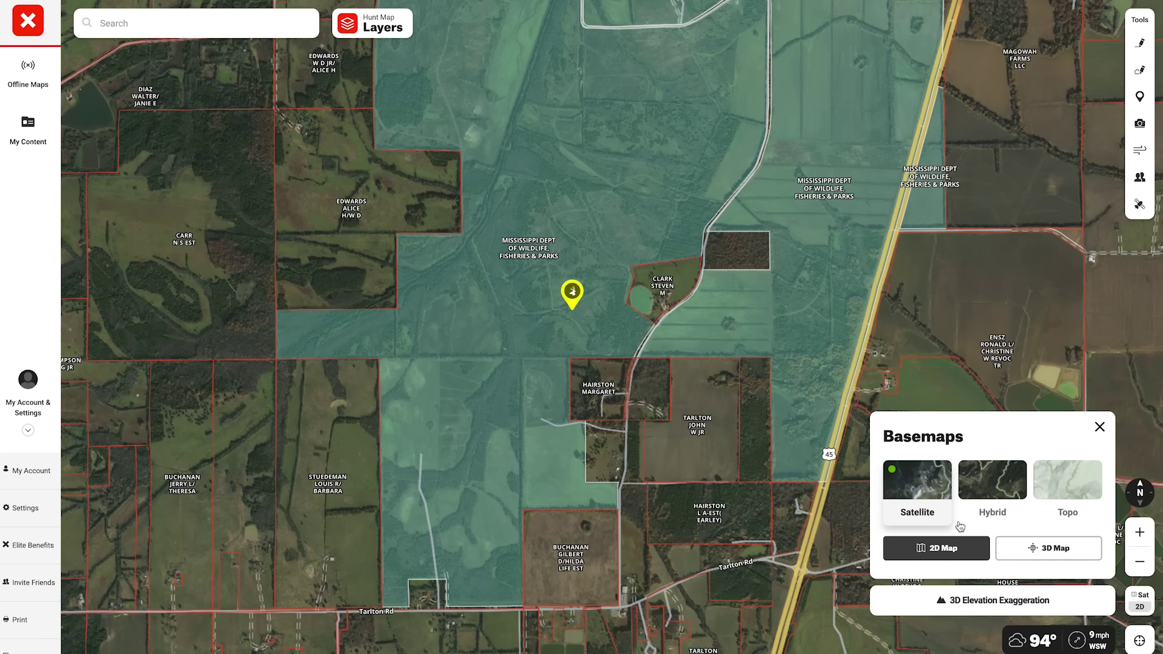
pyautogui.click(991, 492)
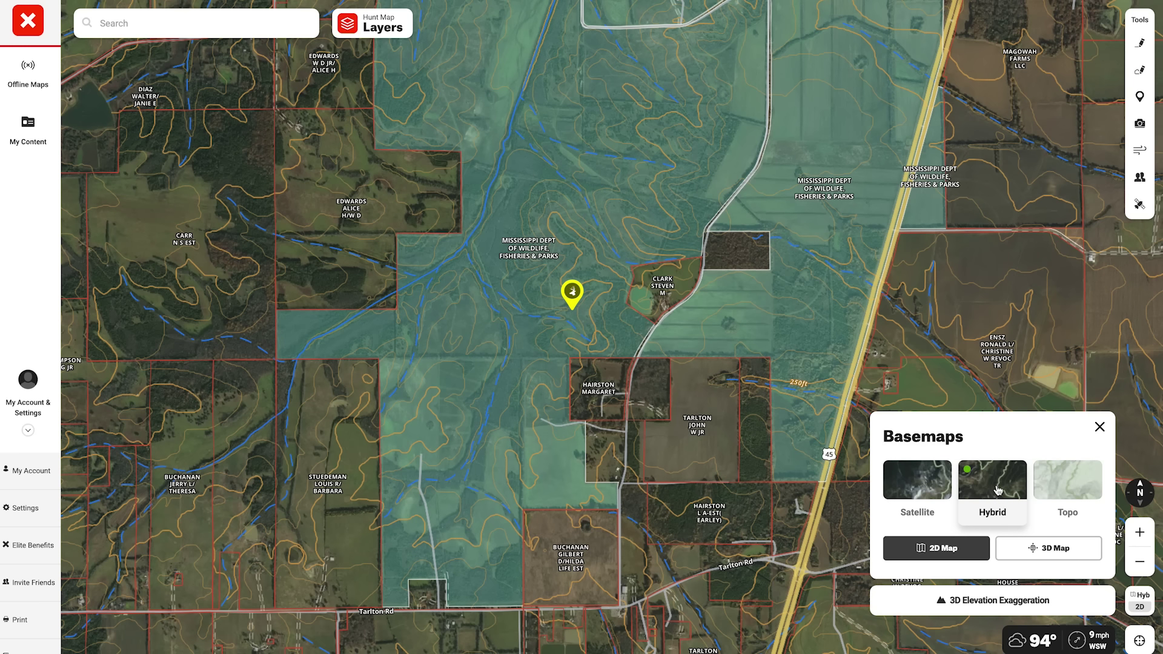
pyautogui.click(1057, 483)
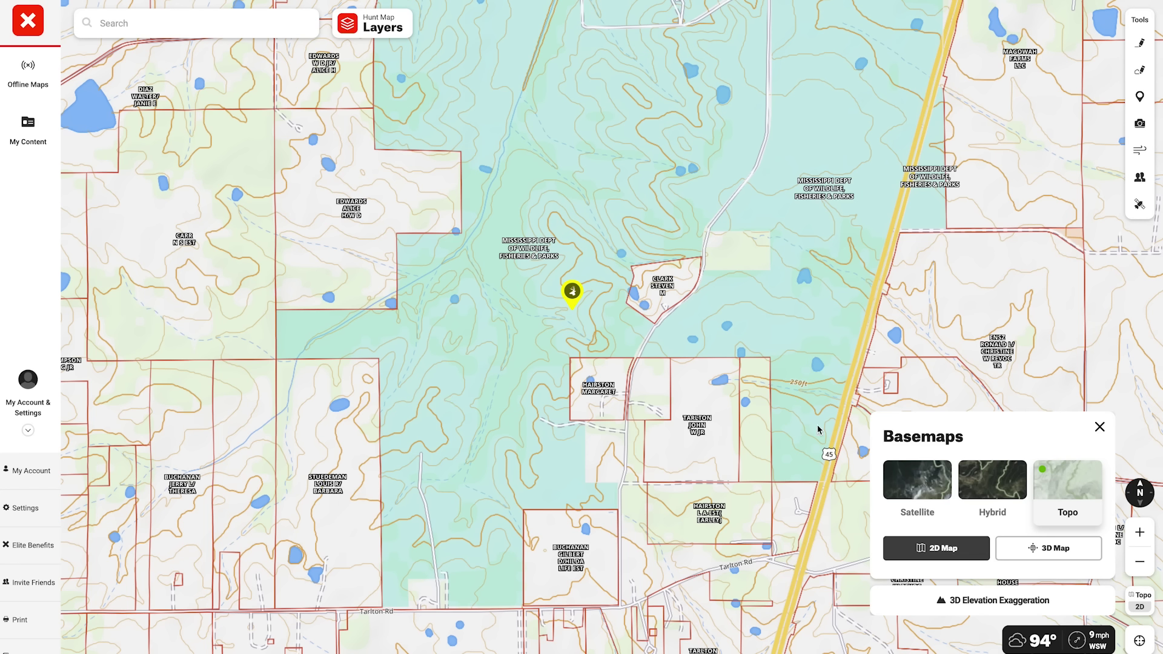
pyautogui.click(927, 484)
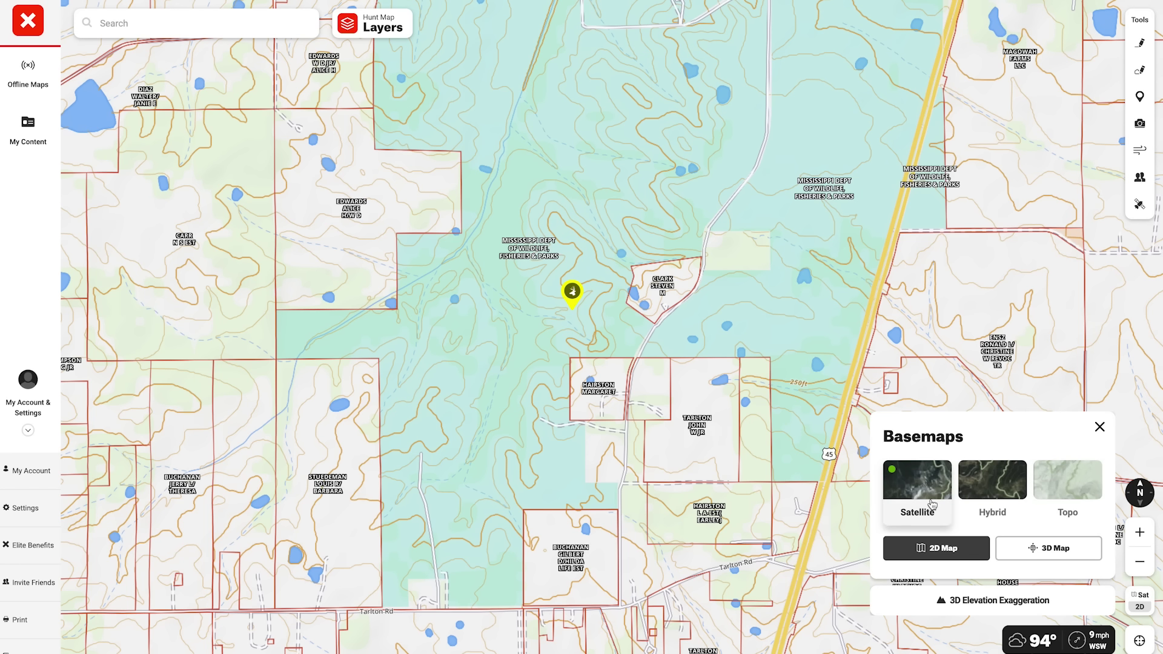
# Switch the map to 3D and view the Mississippi wildlife land around the yellow waypoint from a low angle
pyautogui.click(1034, 549)
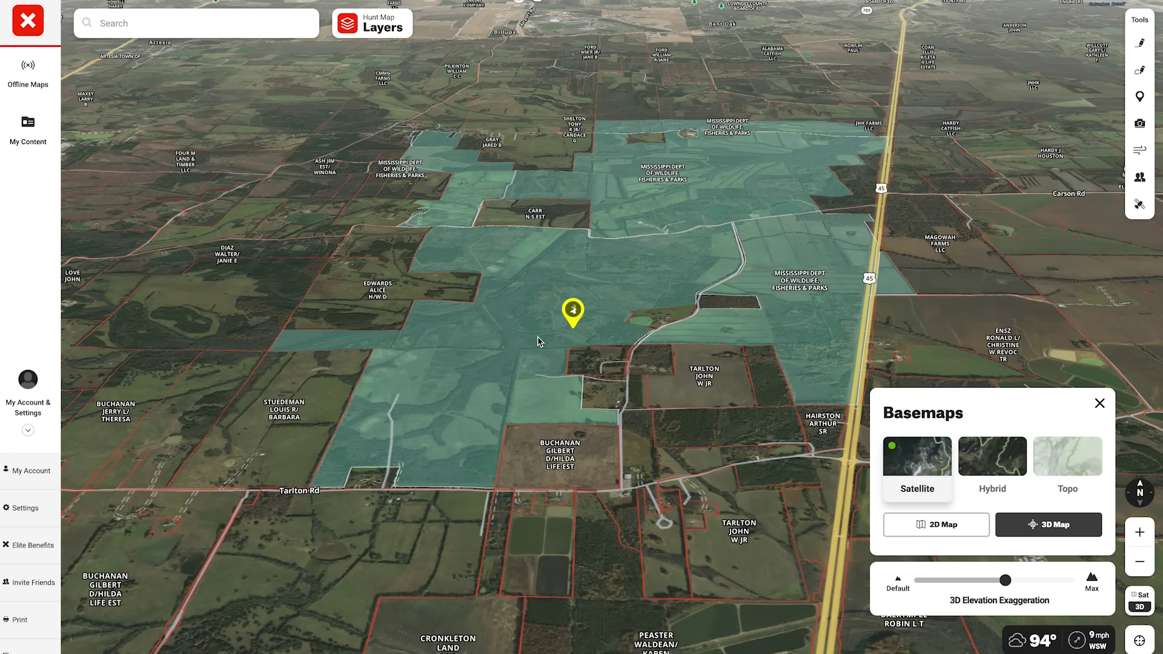
pyautogui.moveTo(551, 338)
pyautogui.mouseDown()
pyautogui.moveTo(543, 426)
pyautogui.moveTo(502, 345)
pyautogui.moveTo(527, 340)
pyautogui.moveTo(593, 358)
pyautogui.mouseUp()
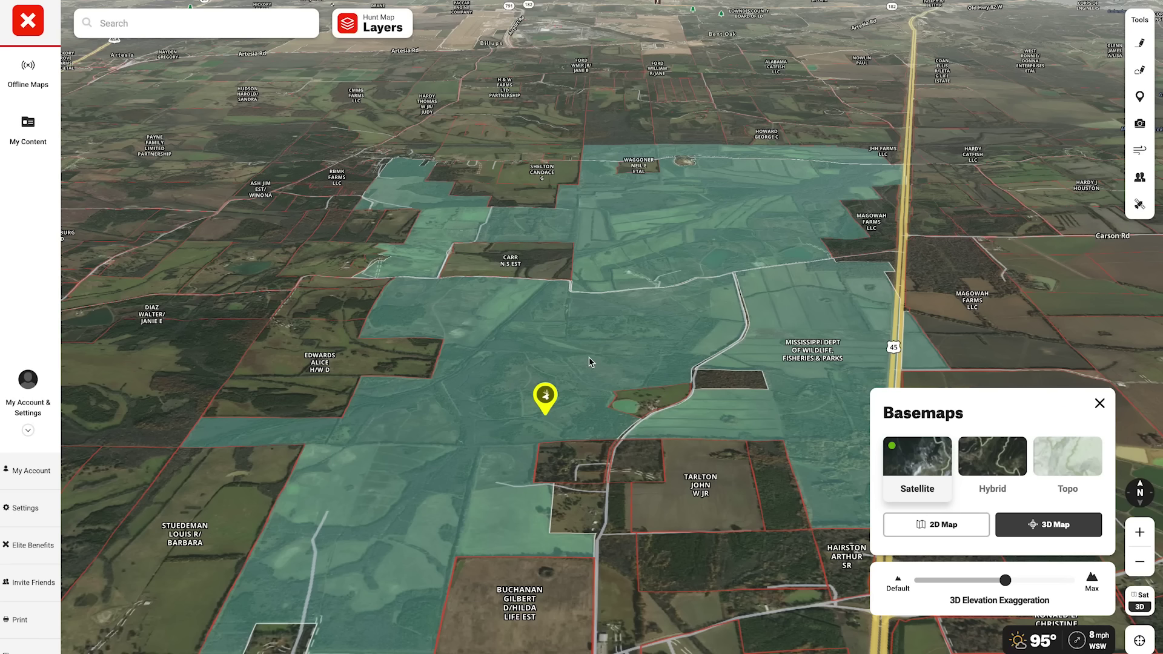
pyautogui.moveTo(589, 362)
pyautogui.mouseDown()
pyautogui.moveTo(589, 333)
pyautogui.moveTo(574, 357)
pyautogui.mouseUp()
pyautogui.scroll(5, 574, 356)
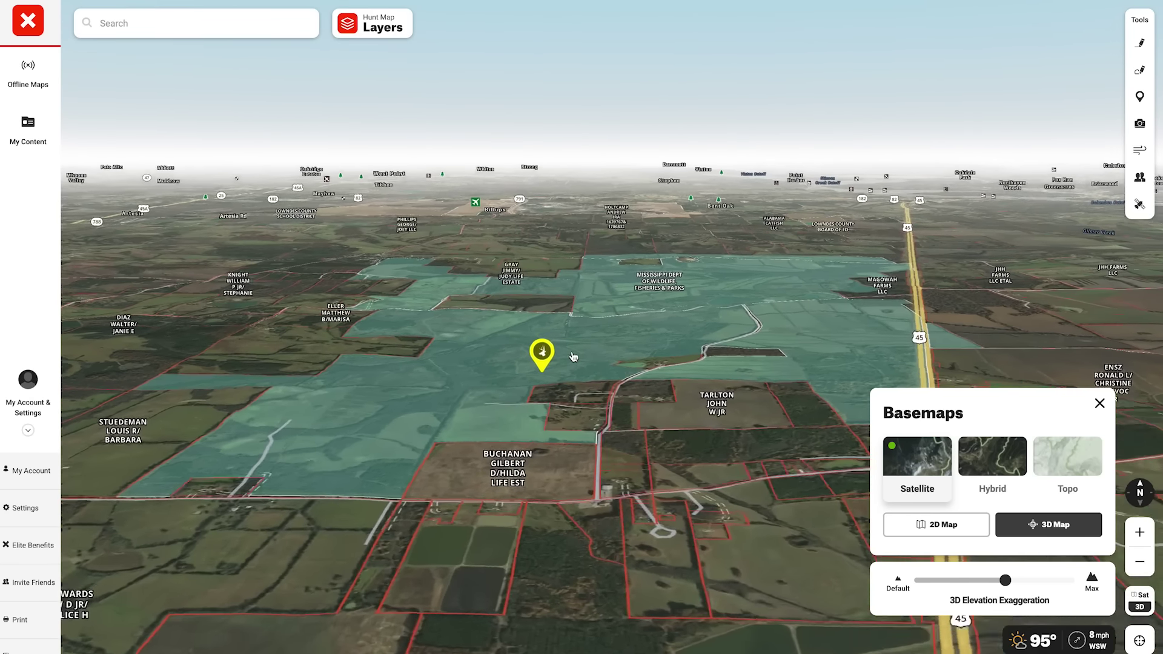
pyautogui.scroll(3, 496, 423)
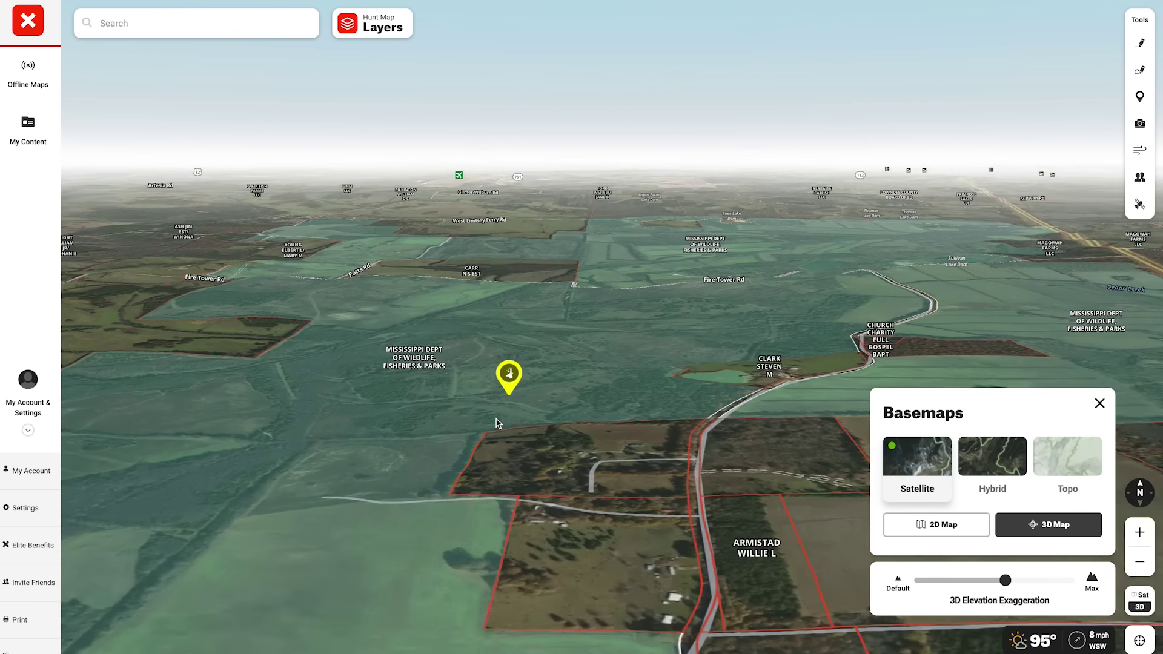
# Lower the 3D elevation exaggeration to Default and inspect the terrain around the waypoint up close with the basemap options closed
pyautogui.moveTo(999, 586); pyautogui.dragTo(879, 579)
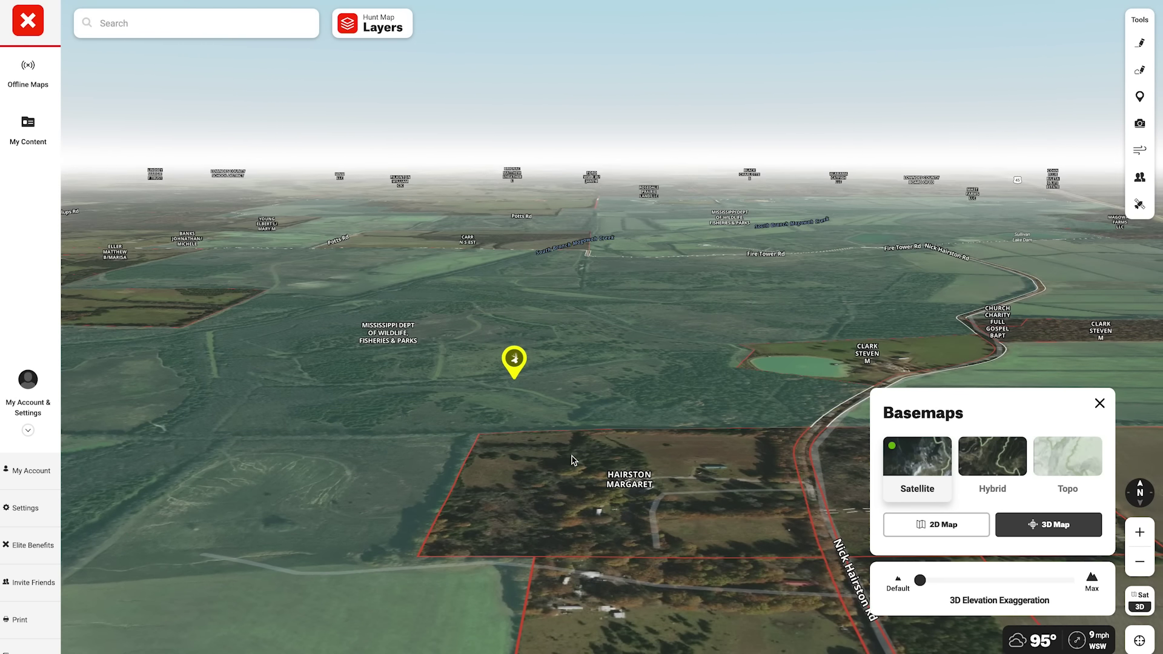
pyautogui.scroll(3, 526, 408)
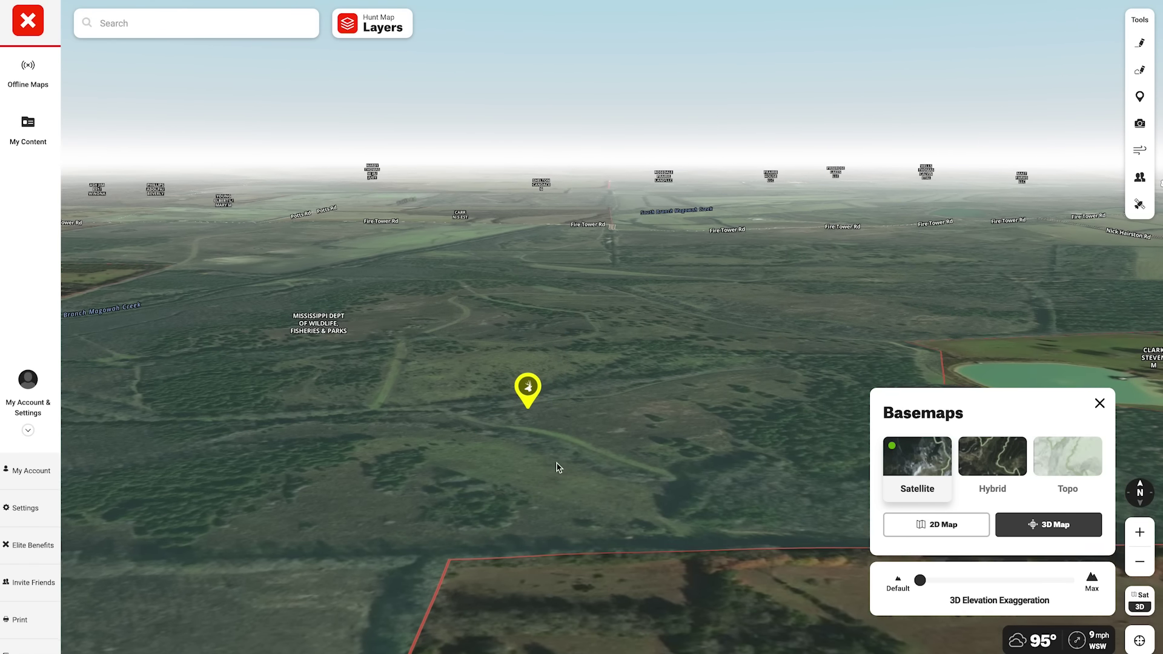
pyautogui.click(559, 474)
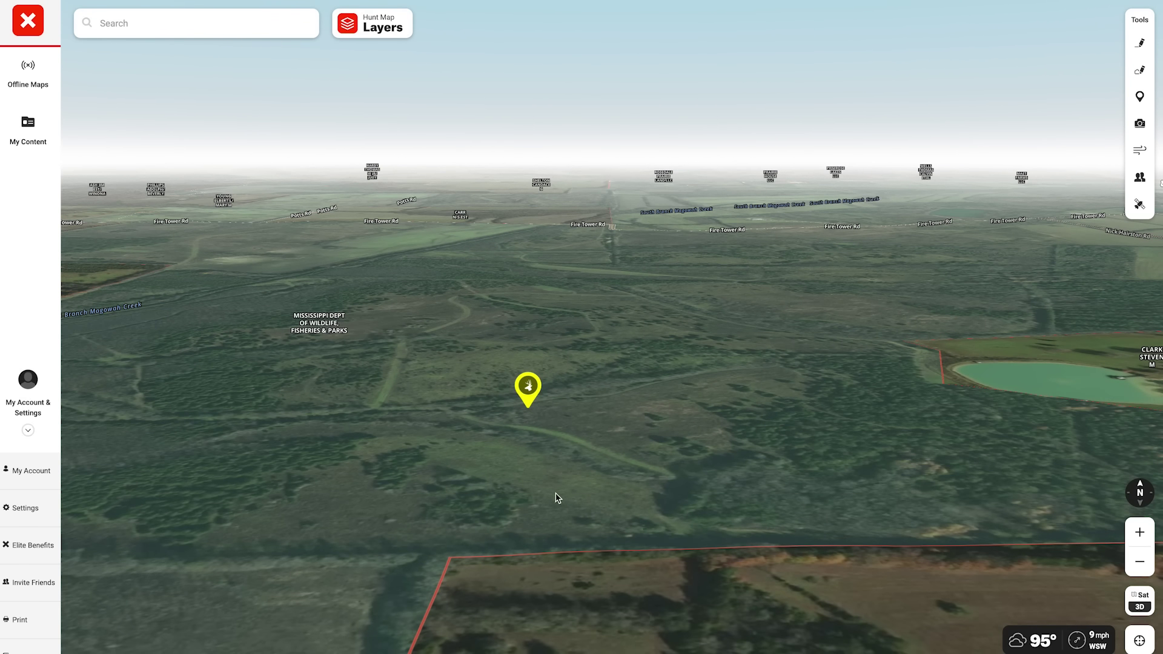
pyautogui.moveTo(559, 475)
pyautogui.mouseDown()
pyautogui.moveTo(571, 482)
pyautogui.moveTo(584, 464)
pyautogui.moveTo(570, 474)
pyautogui.mouseUp()
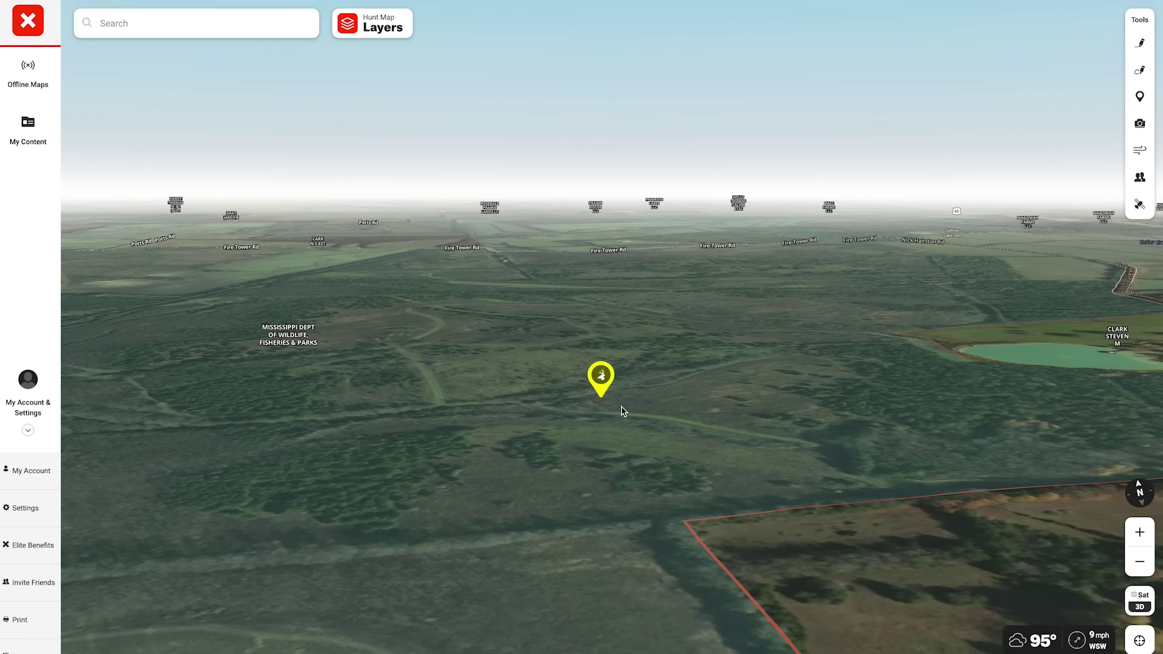
# Raise the 3D elevation exaggeration to nearly Max and inspect the ridges and drainages around the waypoint
pyautogui.click(1147, 614)
pyautogui.moveTo(922, 583); pyautogui.dragTo(1054, 590)
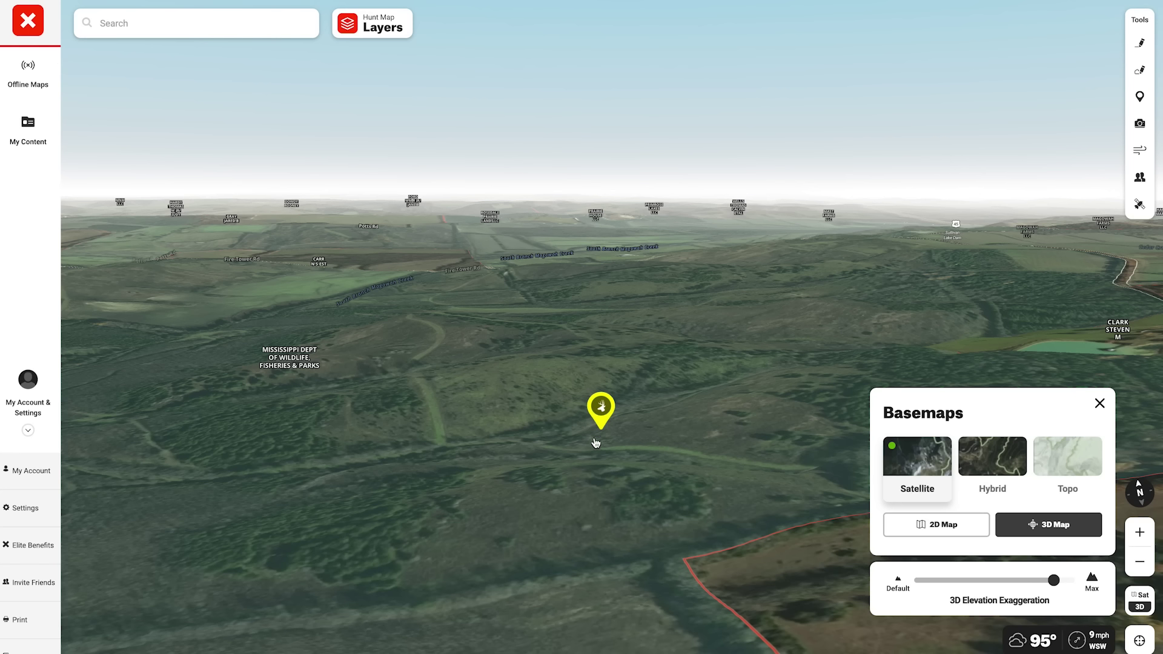
pyautogui.moveTo(688, 431); pyautogui.dragTo(509, 488)
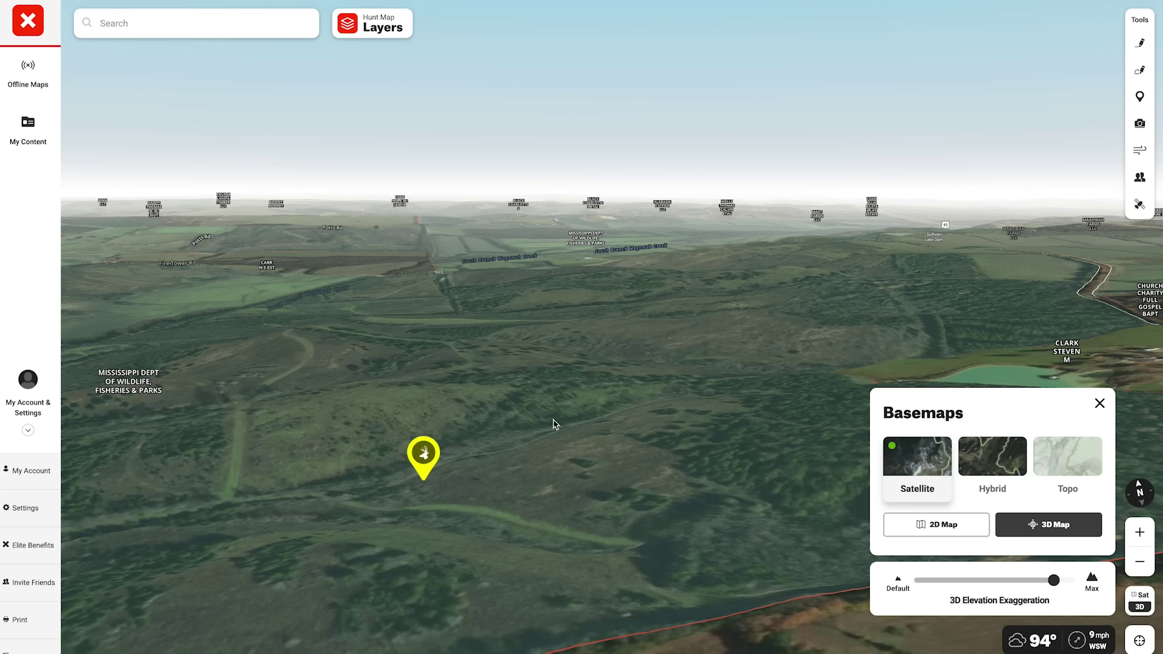
pyautogui.moveTo(750, 437); pyautogui.dragTo(625, 446)
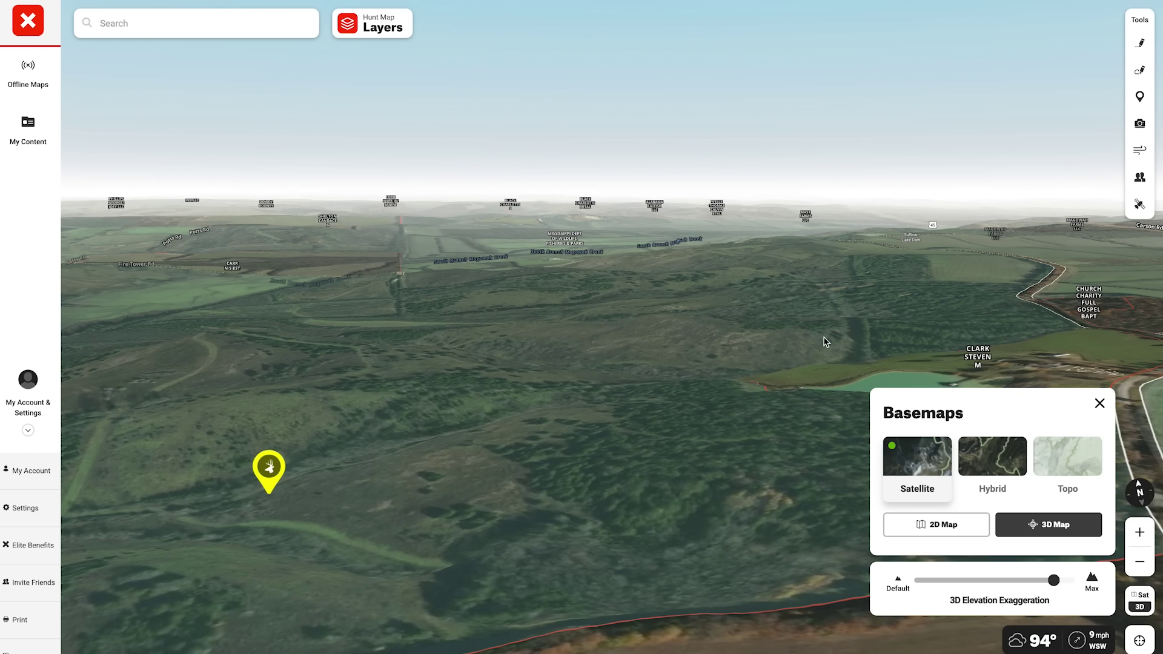
pyautogui.moveTo(462, 428); pyautogui.dragTo(595, 421)
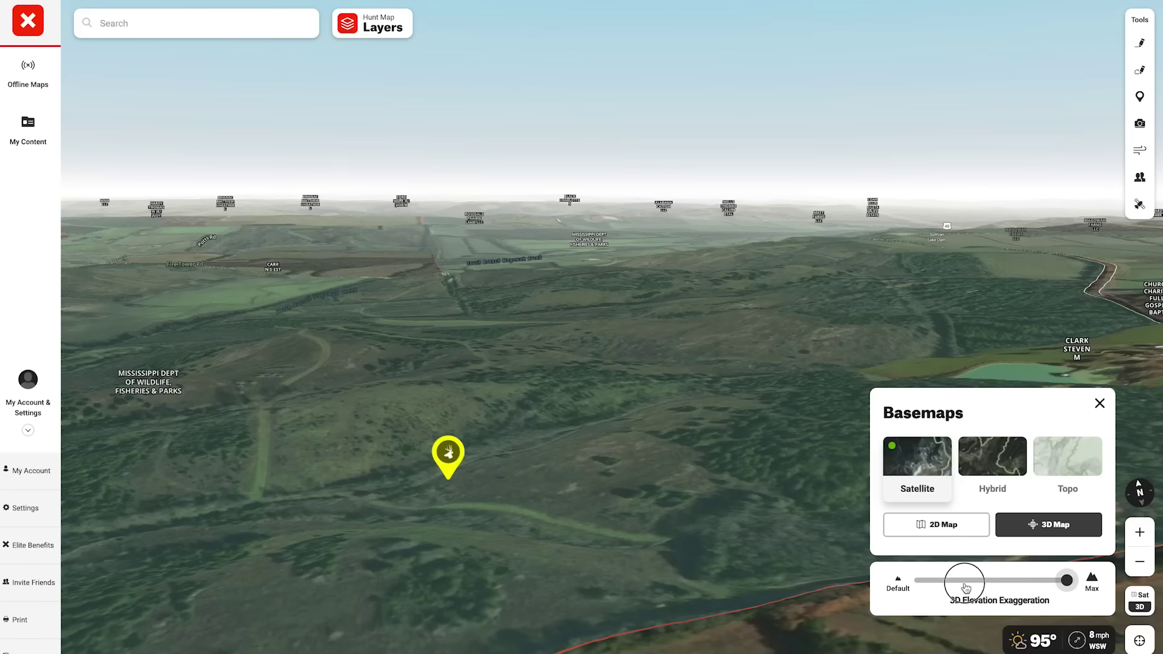
# Reset the 3D elevation exaggeration to Default, return to the 2D map and close the basemap options
pyautogui.moveTo(963, 579); pyautogui.dragTo(903, 579)
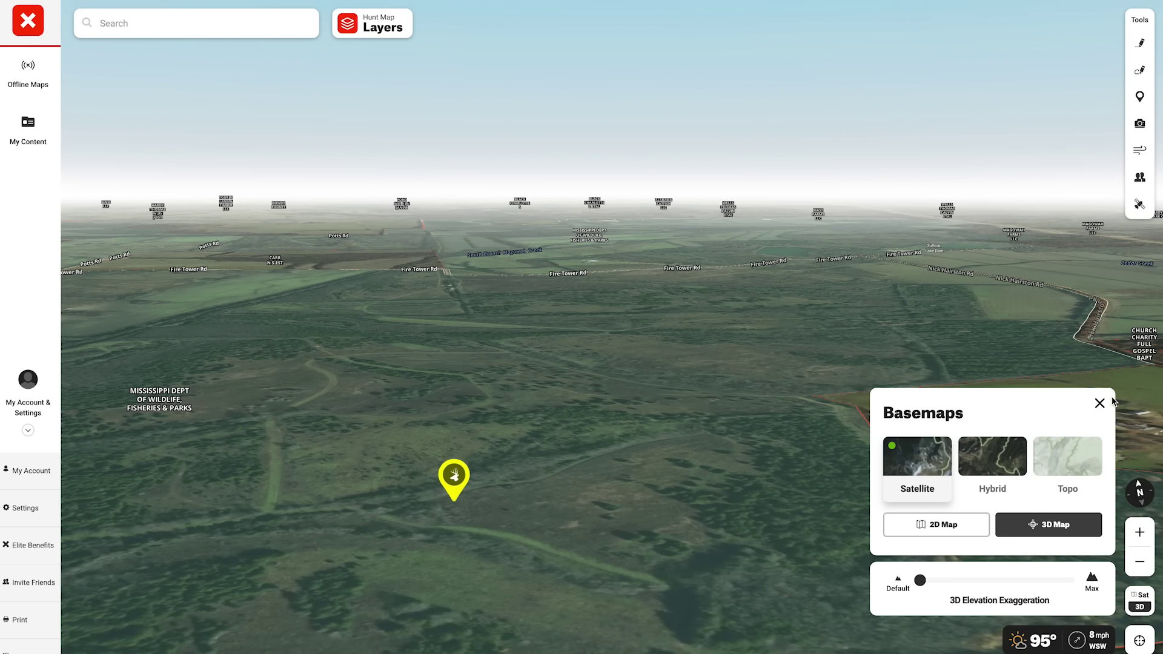
pyautogui.click(964, 535)
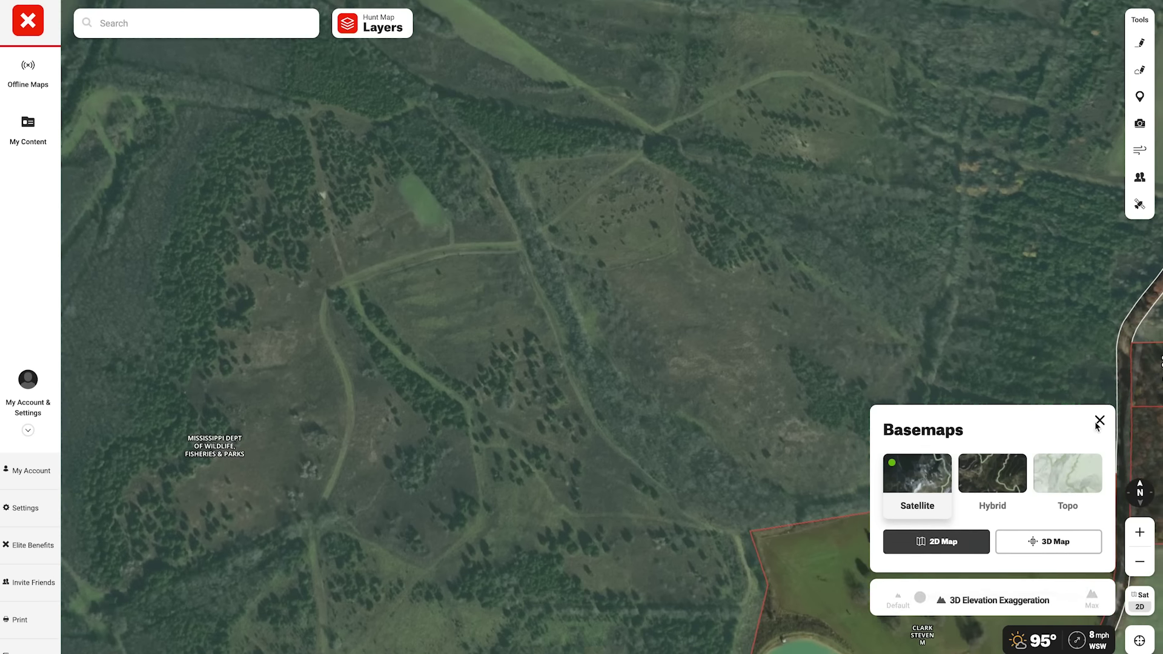
pyautogui.click(1100, 428)
# Find the yellow waypoint southwest of Yankee Run and examine the public parcel around it
pyautogui.scroll(-10, 508, 557)
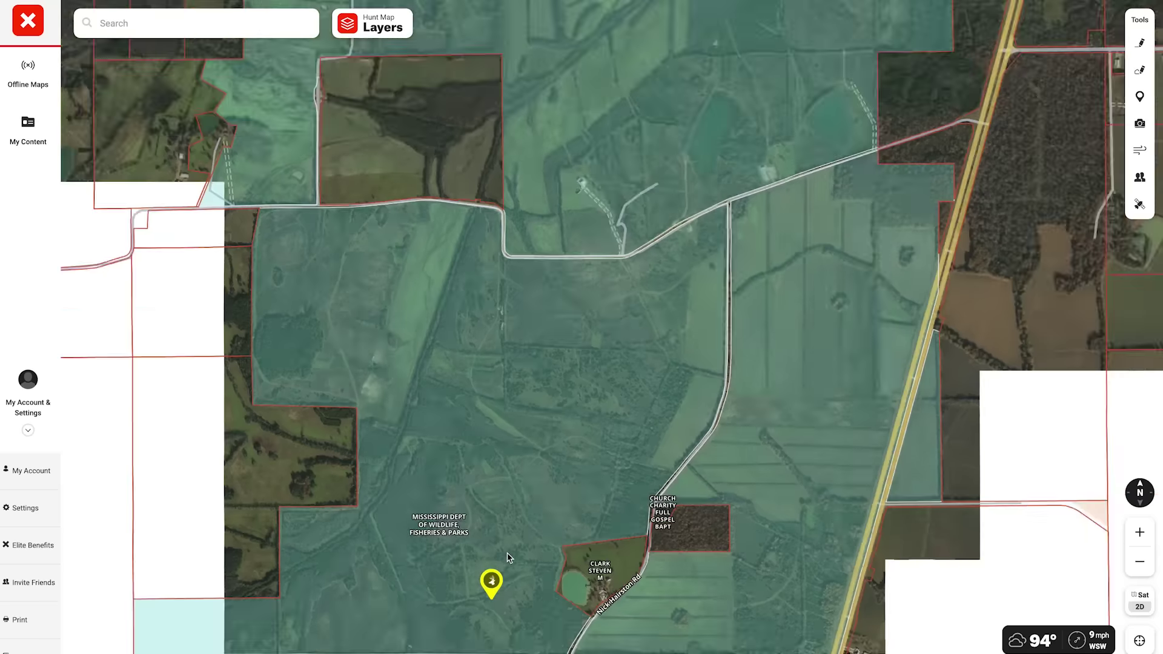
pyautogui.scroll(-10, 509, 557)
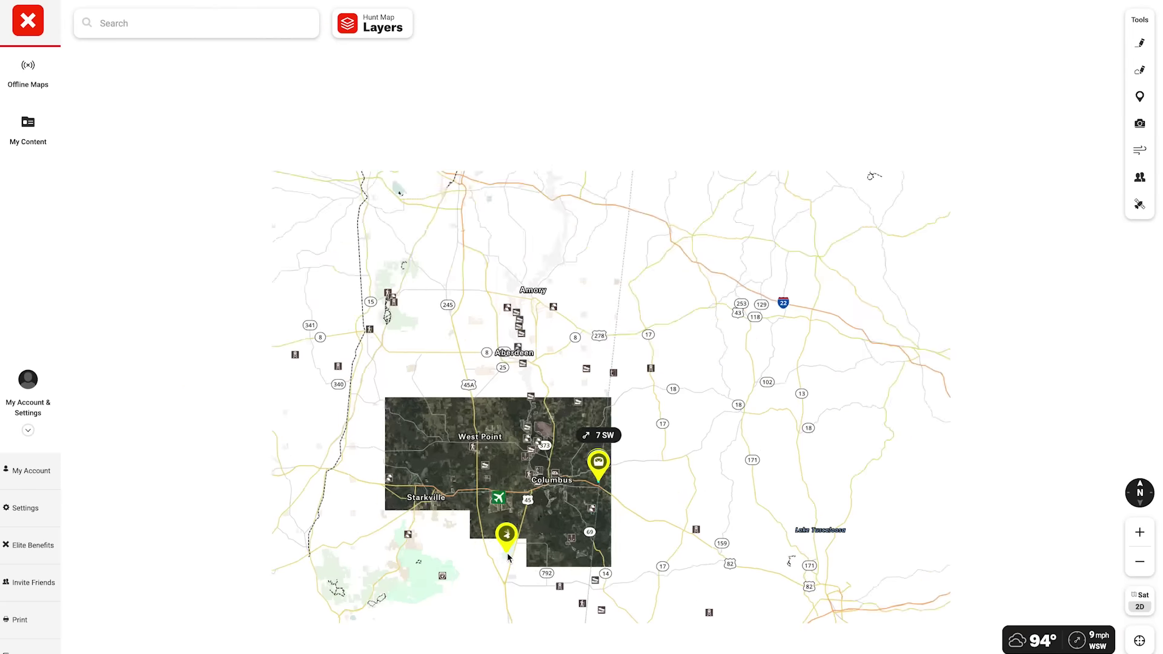
pyautogui.scroll(-5, 427, 432)
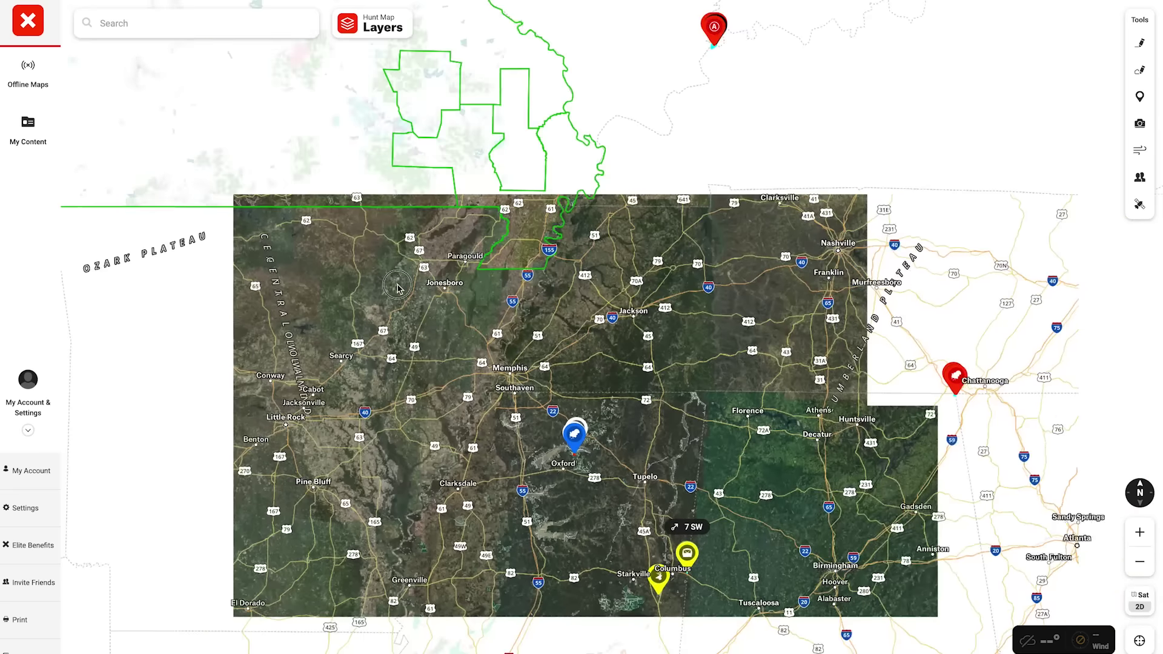
pyautogui.moveTo(397, 286); pyautogui.dragTo(448, 527)
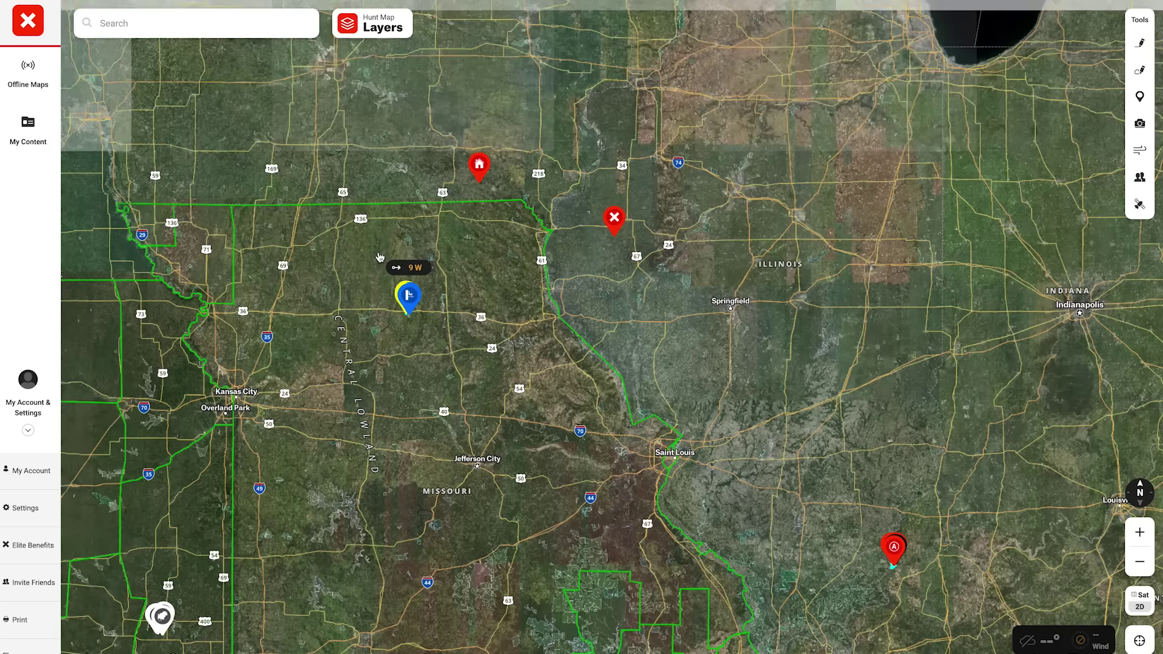
pyautogui.moveTo(380, 257); pyautogui.dragTo(551, 246)
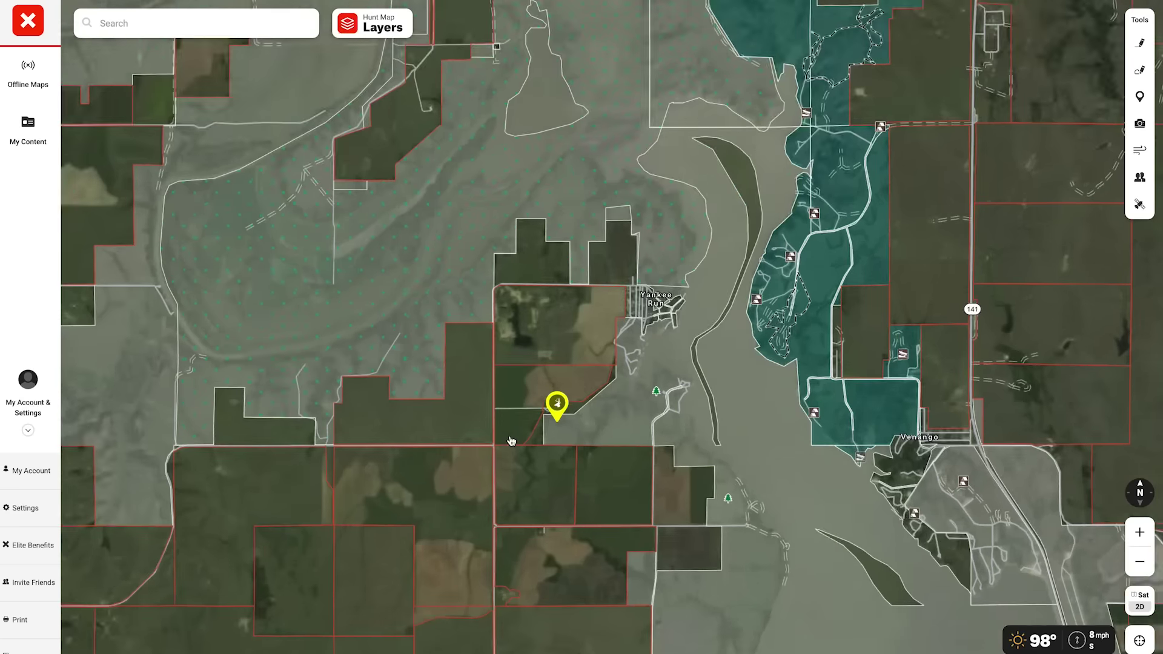
pyautogui.scroll(3, 601, 423)
pyautogui.scroll(3, 602, 423)
pyautogui.scroll(3, 602, 423)
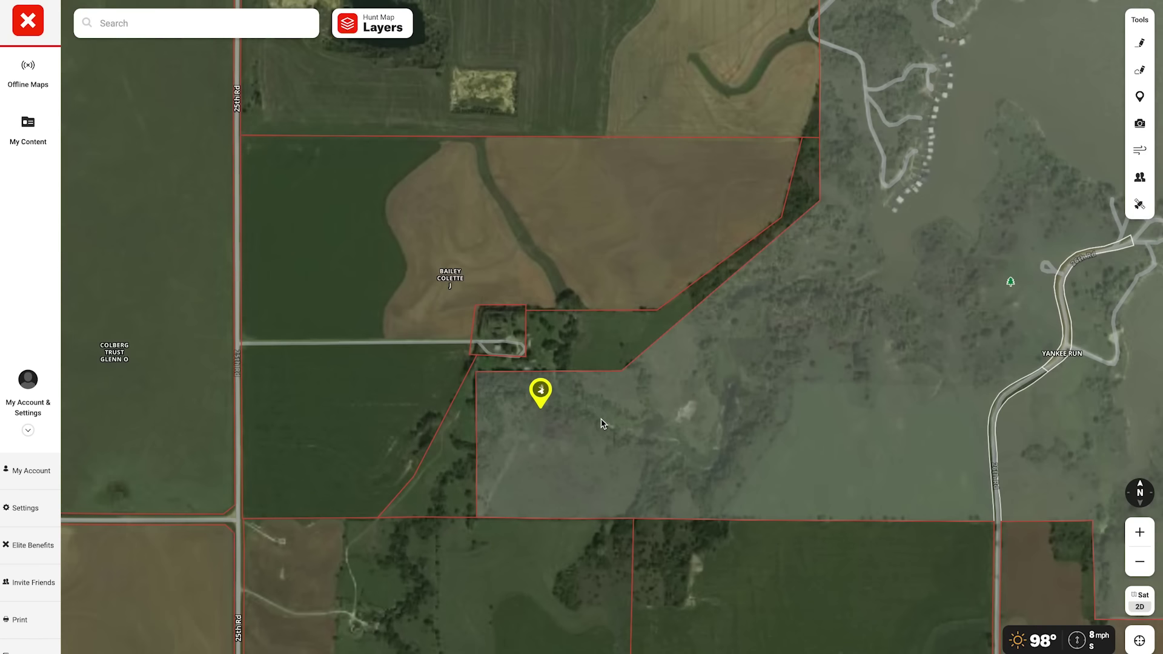
pyautogui.scroll(3, 608, 421)
pyautogui.moveTo(527, 444); pyautogui.dragTo(528, 433)
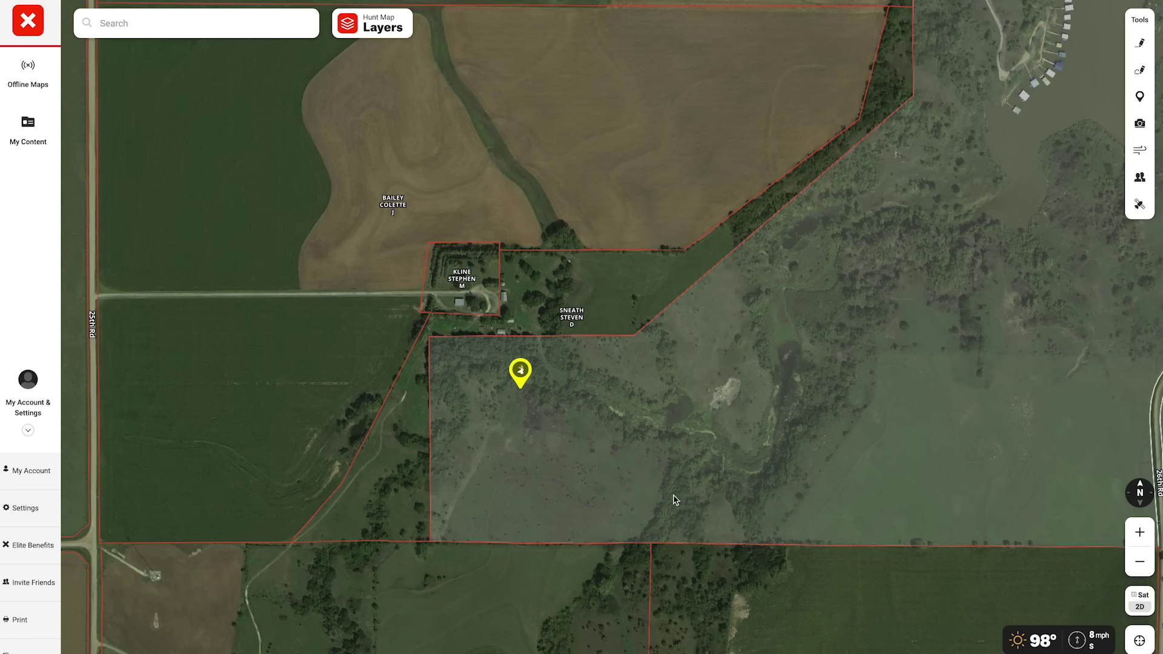
pyautogui.scroll(-2, 535, 458)
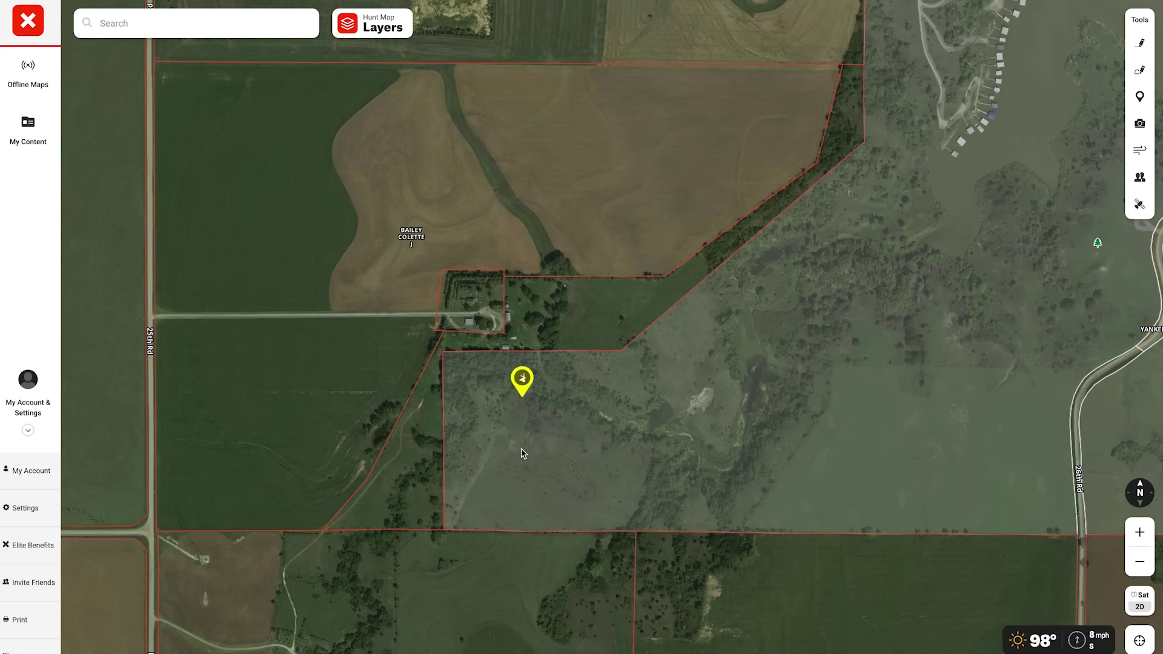
pyautogui.moveTo(525, 428); pyautogui.dragTo(553, 427)
# Switch the Yankee Run area to 3D, view it facing east and raise the elevation exaggeration to about halfway
pyautogui.click(1140, 600)
pyautogui.click(1037, 558)
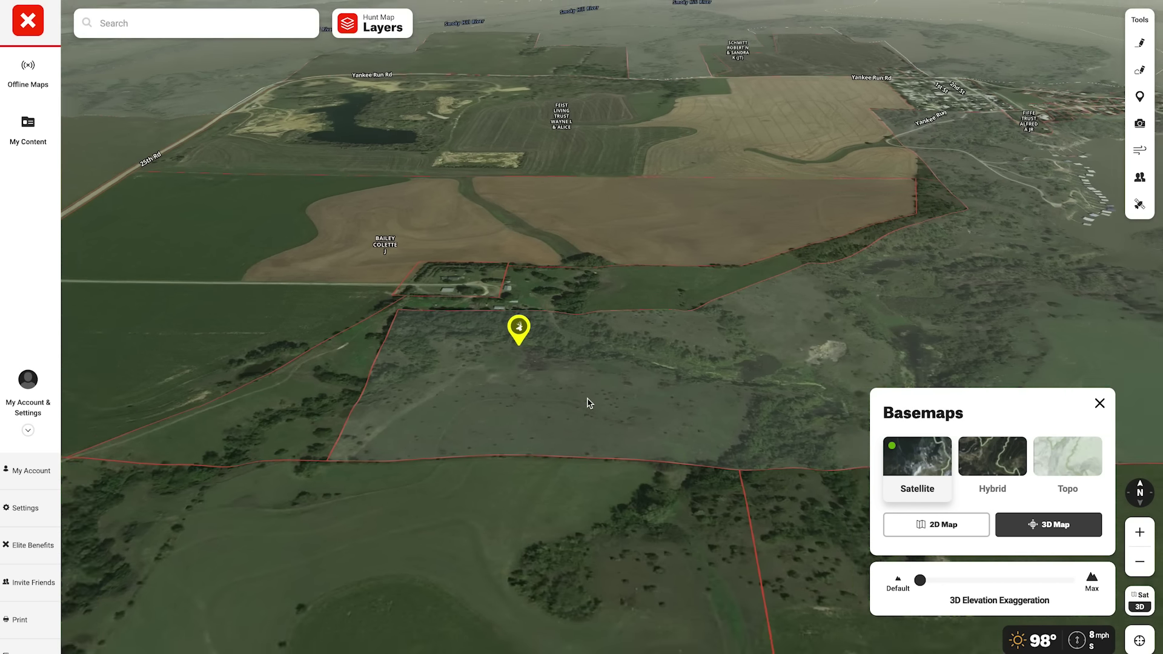
pyautogui.moveTo(588, 403); pyautogui.dragTo(655, 398)
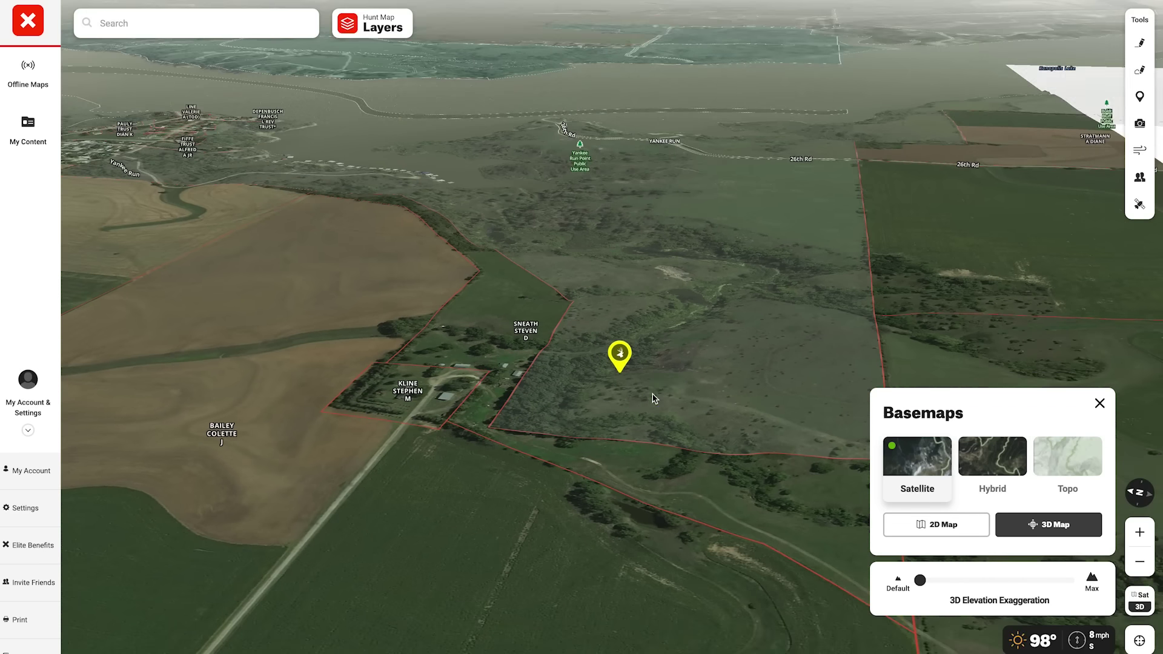
pyautogui.scroll(5, 654, 399)
pyautogui.moveTo(920, 580); pyautogui.dragTo(995, 582)
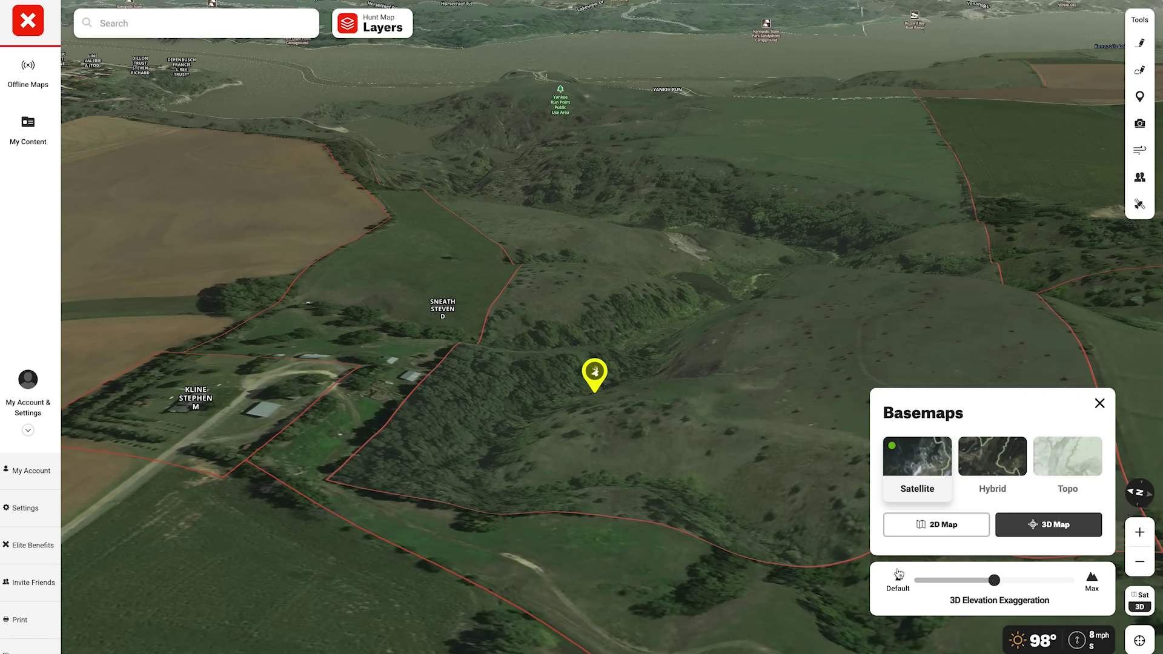
# Close the basemap options and examine the timbered draws, ridges and creek bottoms between the lake and the yellow waypoint
pyautogui.moveTo(727, 513); pyautogui.dragTo(560, 267)
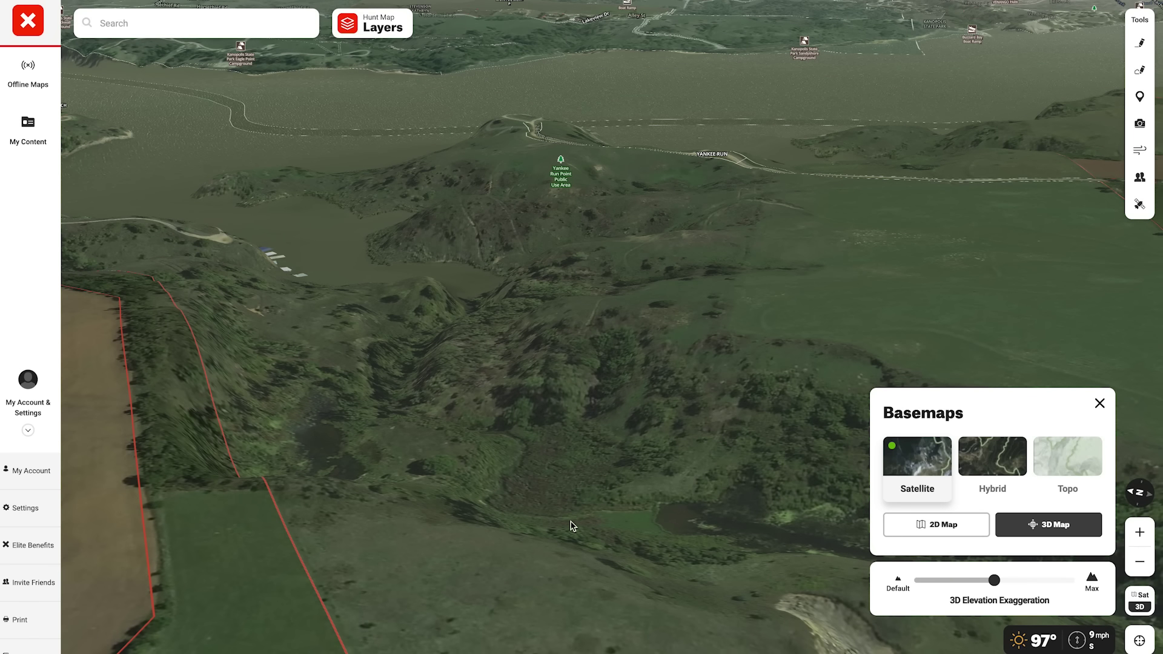
pyautogui.moveTo(539, 457); pyautogui.dragTo(443, 335)
pyautogui.click(713, 390)
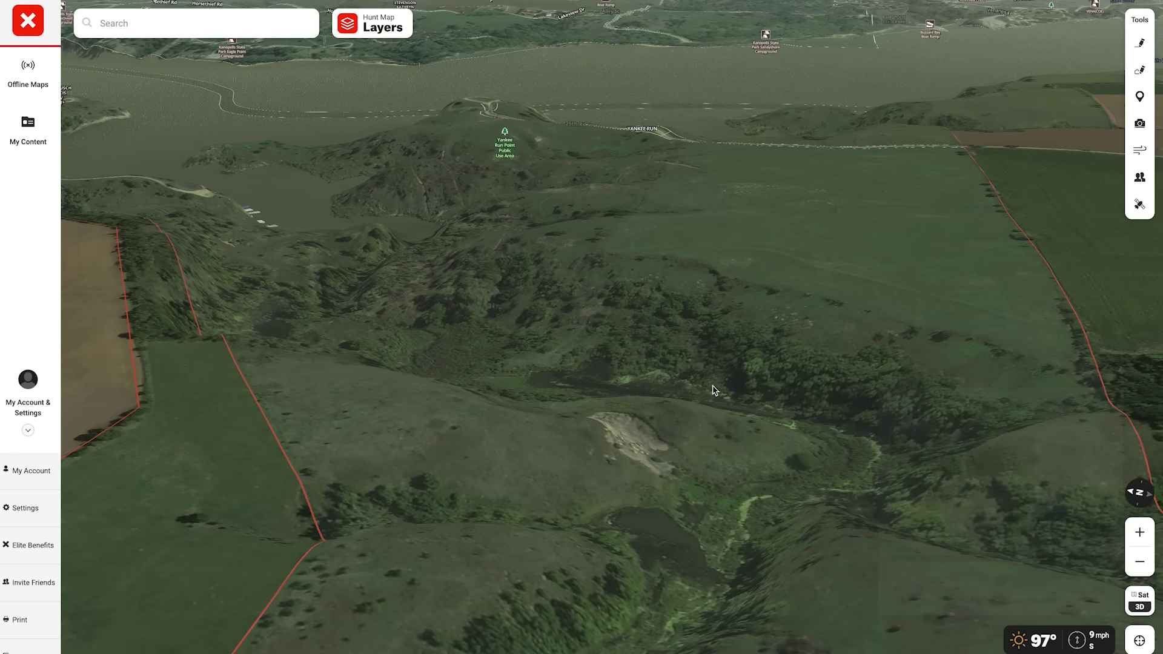
pyautogui.moveTo(639, 535); pyautogui.dragTo(716, 395)
pyautogui.moveTo(627, 480); pyautogui.dragTo(696, 306)
pyautogui.moveTo(252, 325); pyautogui.dragTo(332, 220)
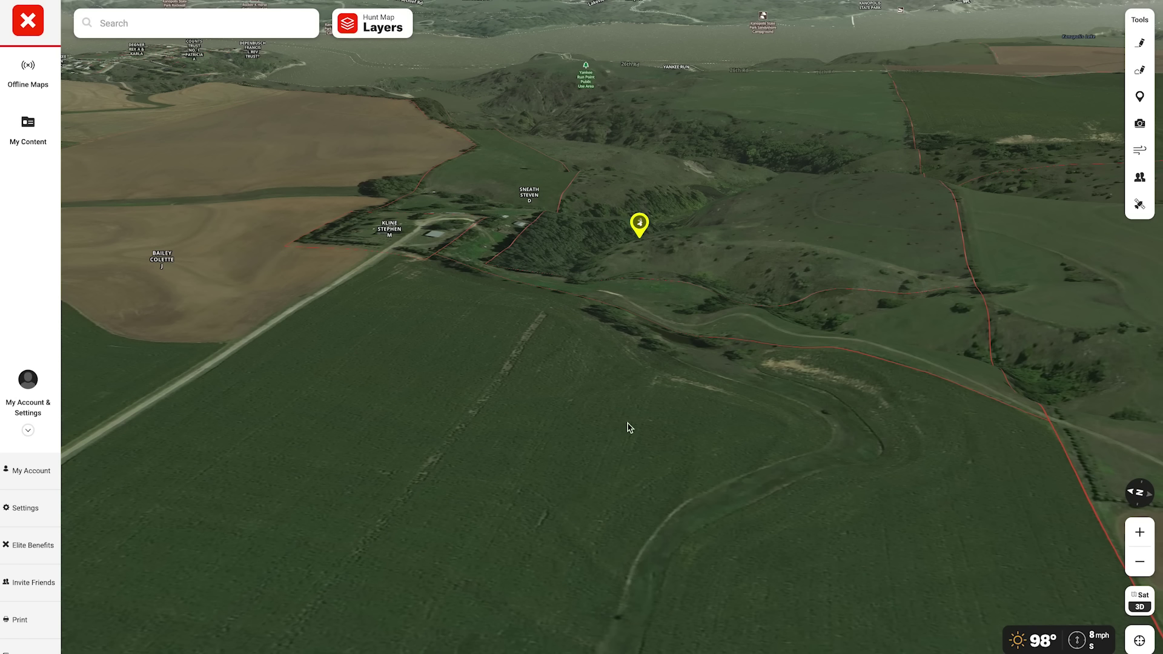
pyautogui.scroll(3, 618, 228)
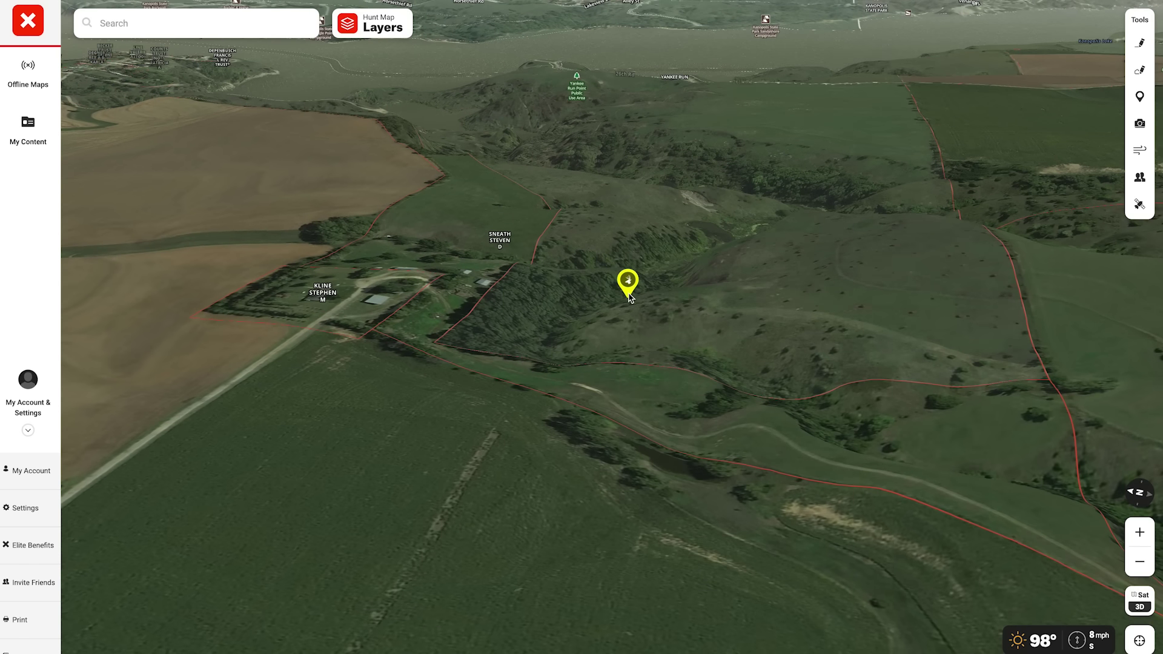
pyautogui.scroll(3, 608, 281)
pyautogui.scroll(2, 629, 297)
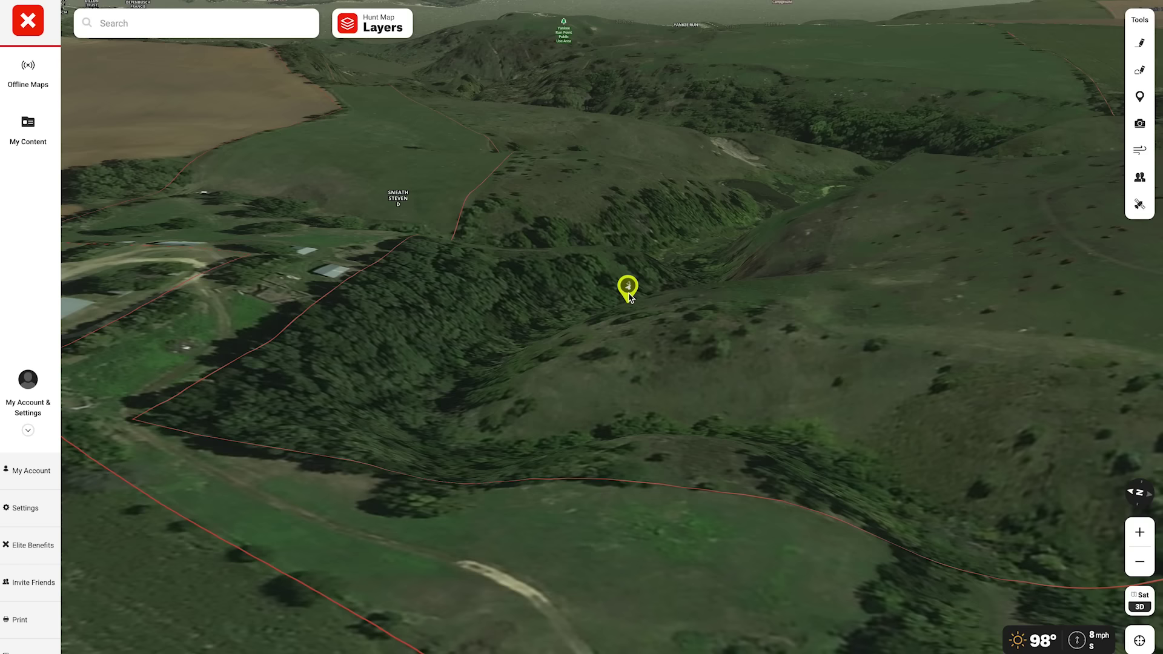
pyautogui.scroll(-3, 629, 297)
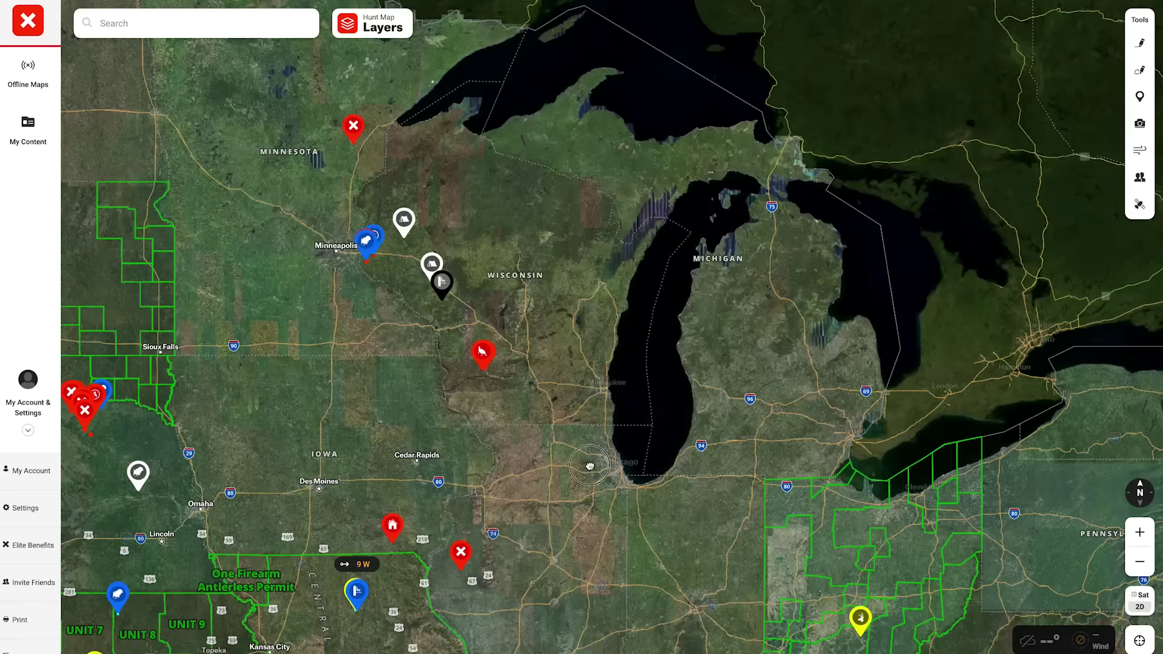
# Find the yellow waypoint in southern Ohio and examine the south end of the Ross Lake Wildlife Area around it
pyautogui.moveTo(859, 618); pyautogui.dragTo(730, 462)
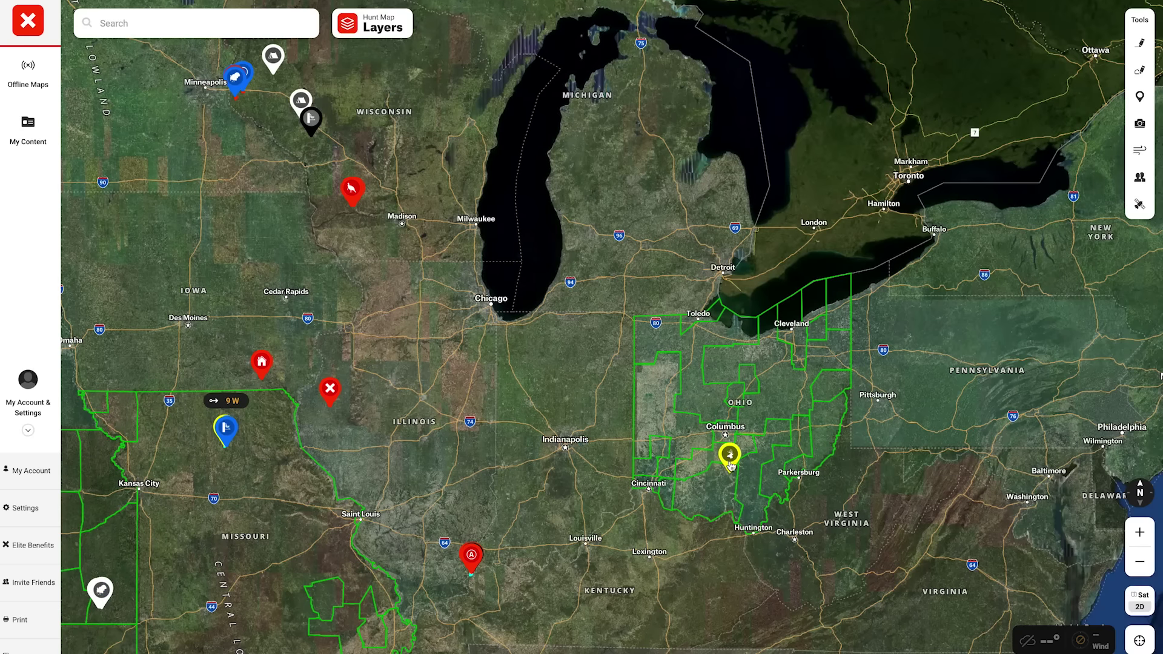
pyautogui.scroll(4, 733, 471)
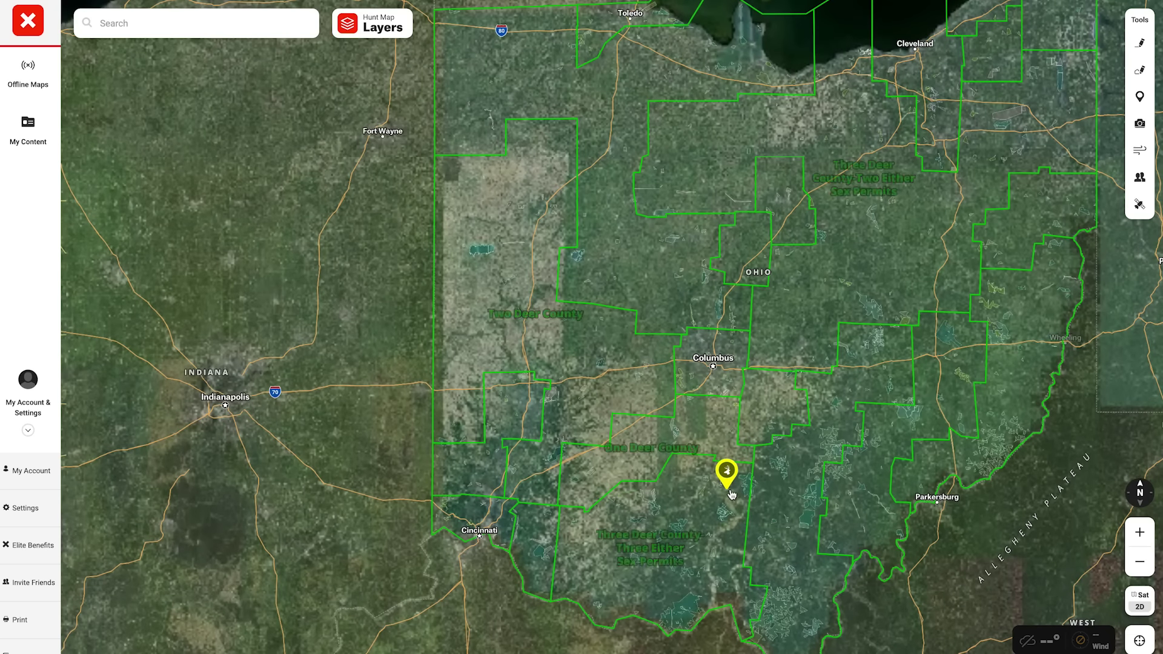
pyautogui.scroll(1, 732, 493)
pyautogui.scroll(6, 731, 494)
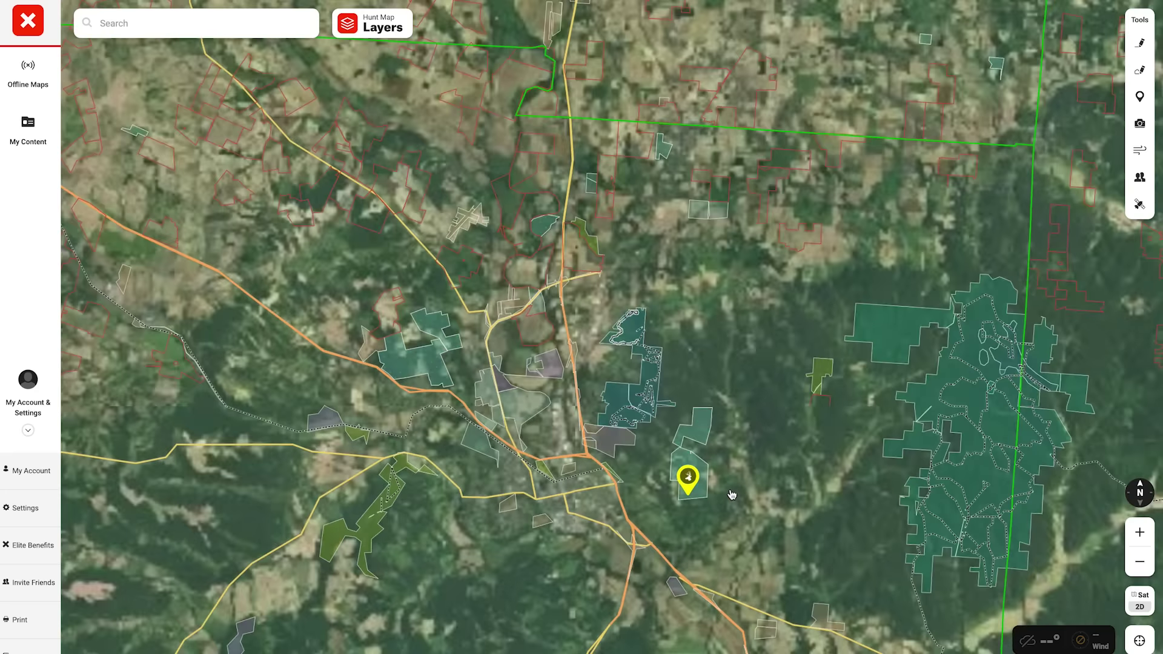
pyautogui.scroll(5, 602, 515)
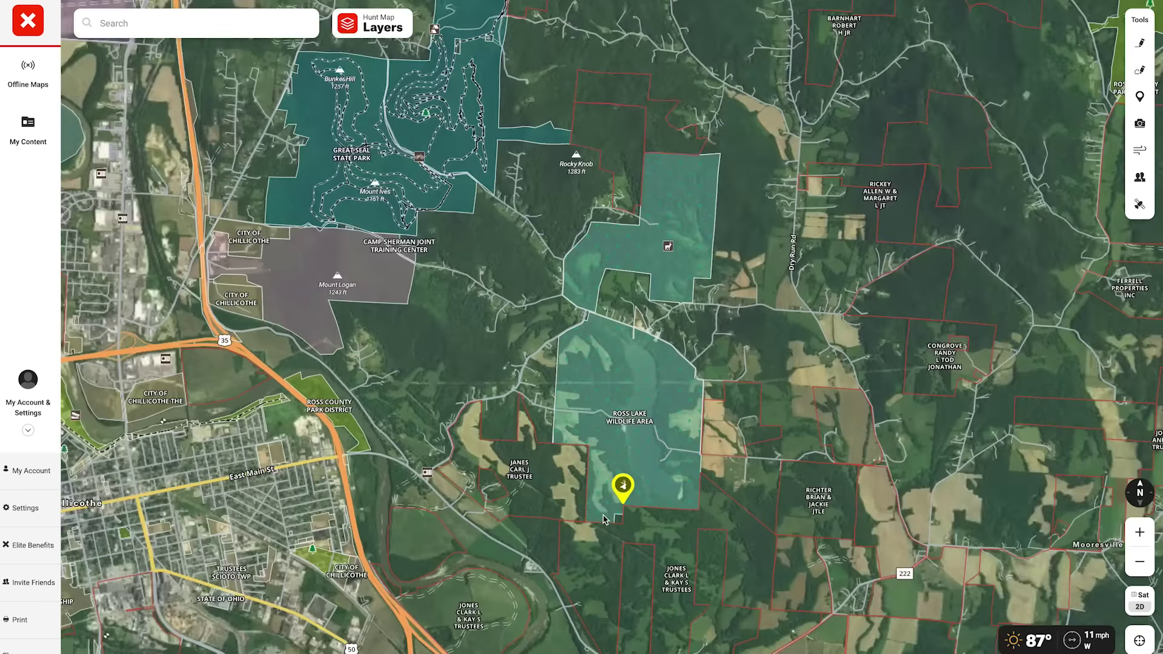
pyautogui.scroll(4, 602, 515)
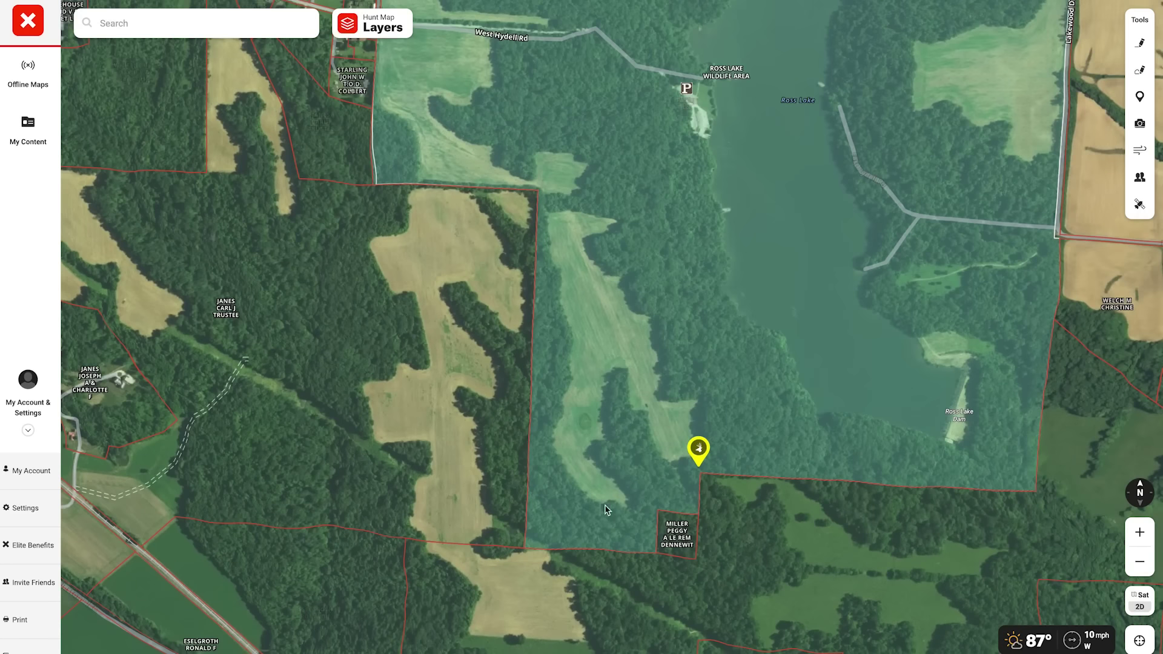
pyautogui.moveTo(737, 512); pyautogui.dragTo(696, 454)
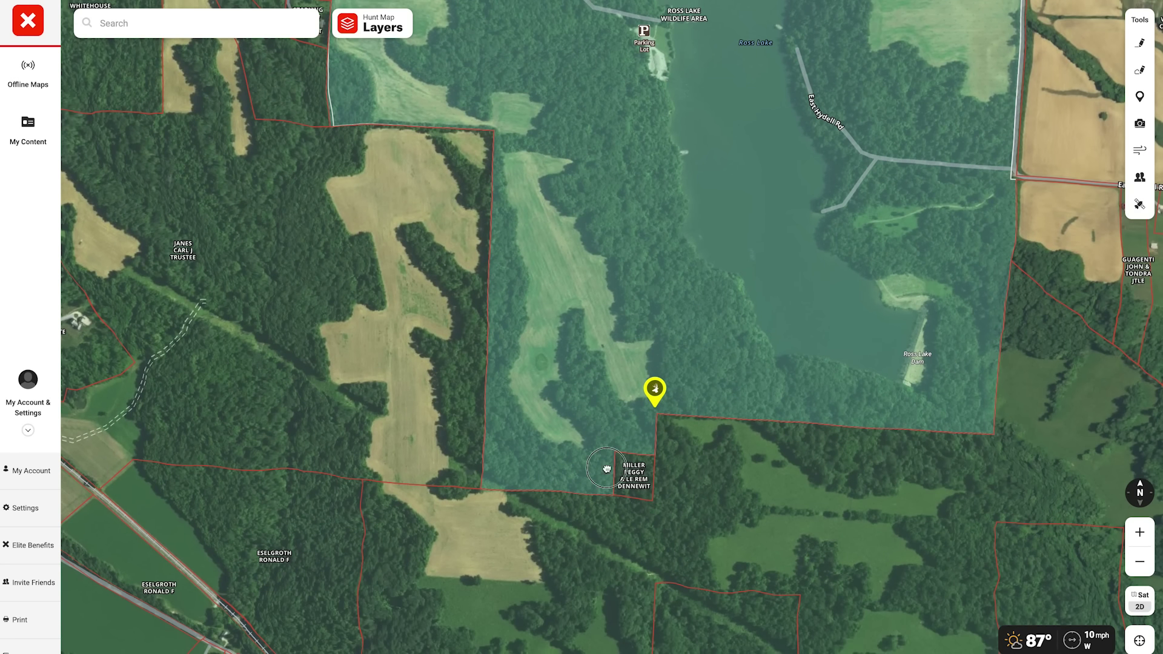
pyautogui.scroll(2, 609, 467)
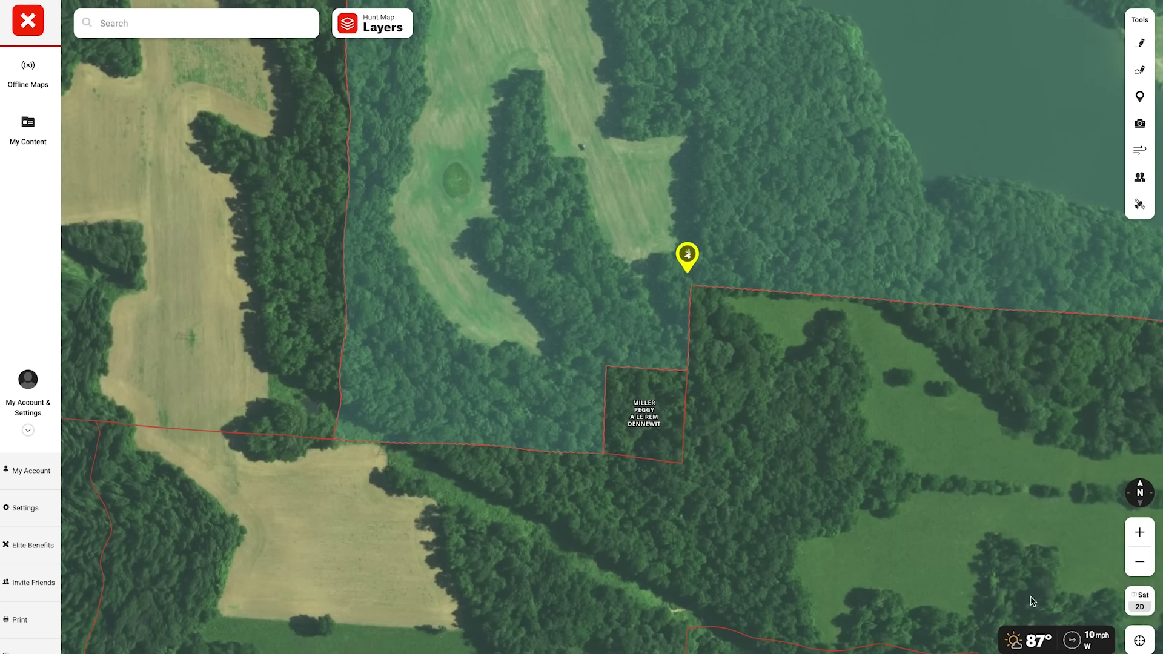
# Switch the basemap to Topo and examine the contour lines around the waypoint and the public land boundary
pyautogui.click(1142, 605)
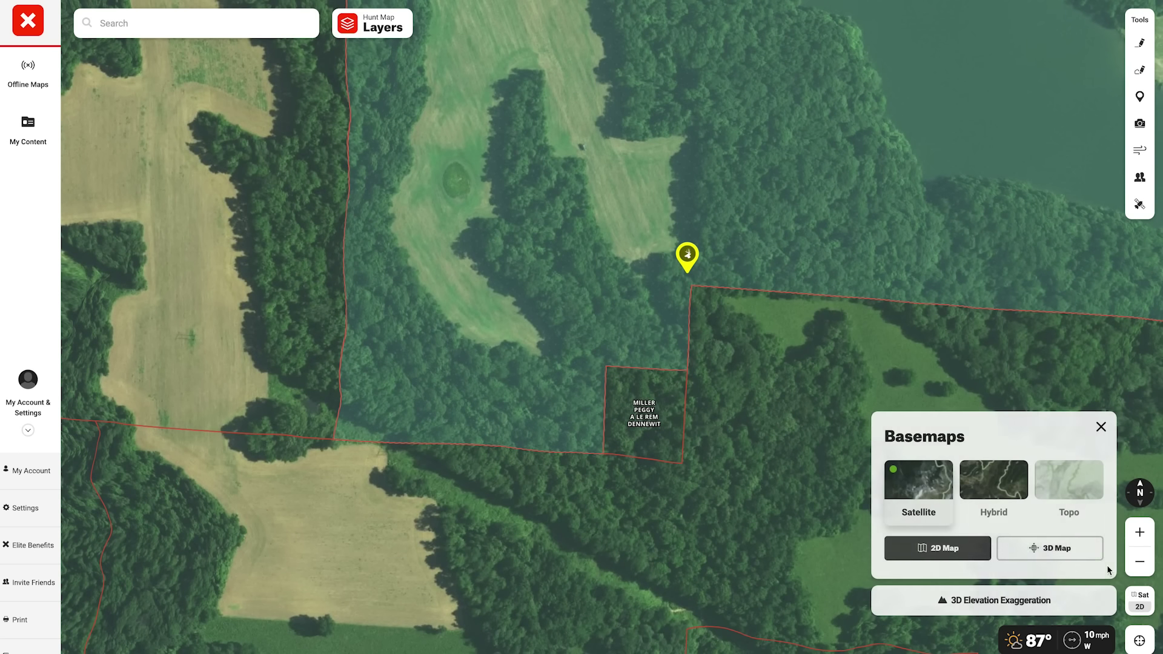
pyautogui.click(1054, 481)
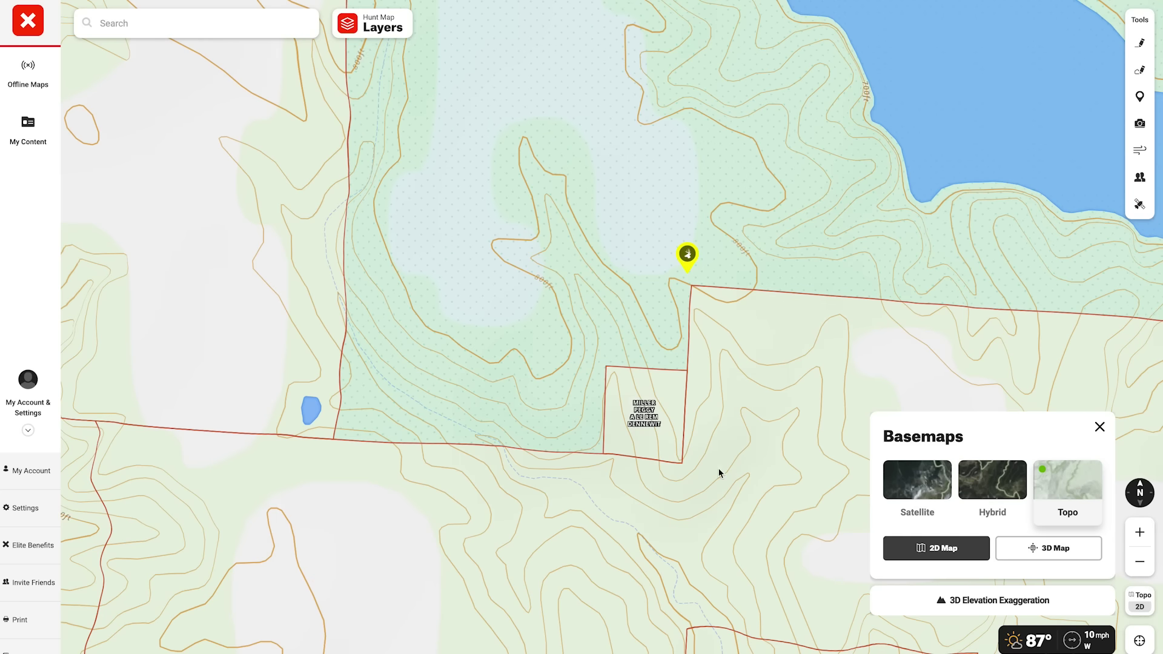
pyautogui.scroll(-2, 704, 465)
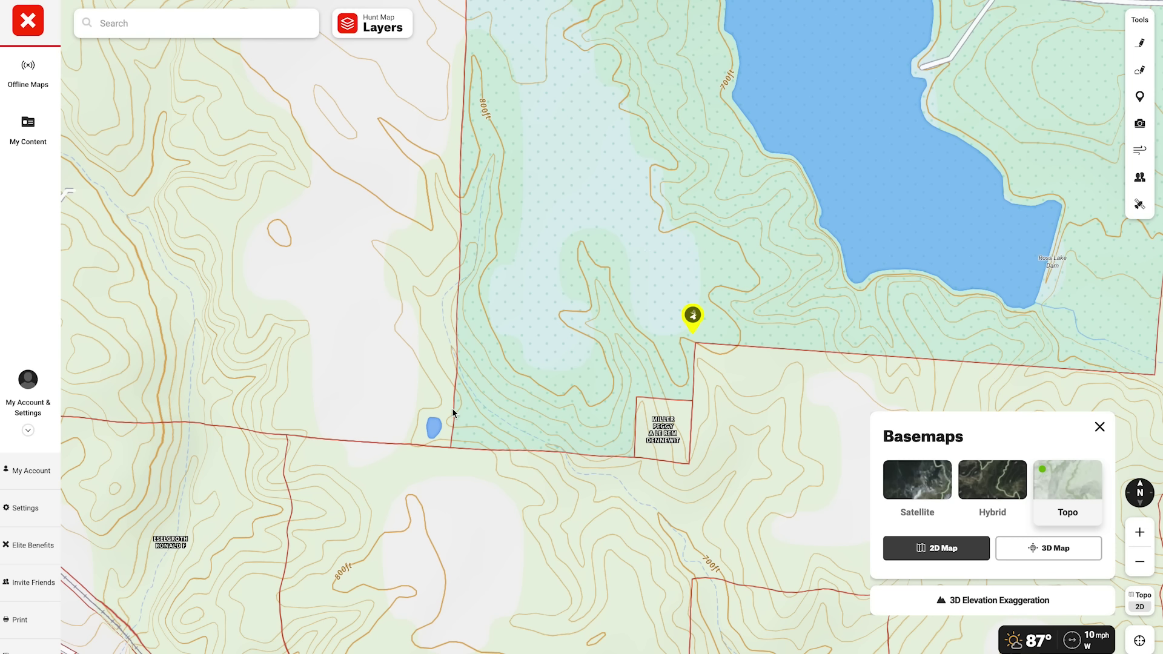
# Switch to the 3D map with the Satellite basemap and view the terrain around the yellow waypoint up close
pyautogui.click(1042, 558)
pyautogui.click(933, 469)
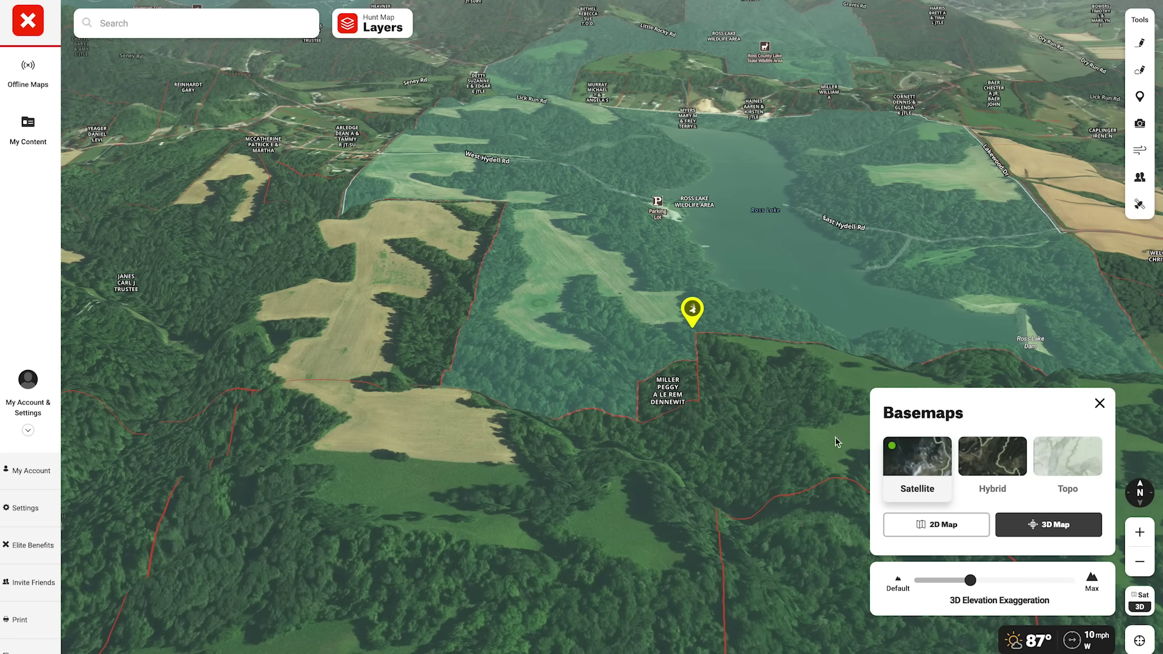
pyautogui.scroll(3, 726, 395)
pyautogui.click(726, 388)
pyautogui.scroll(-2, 726, 388)
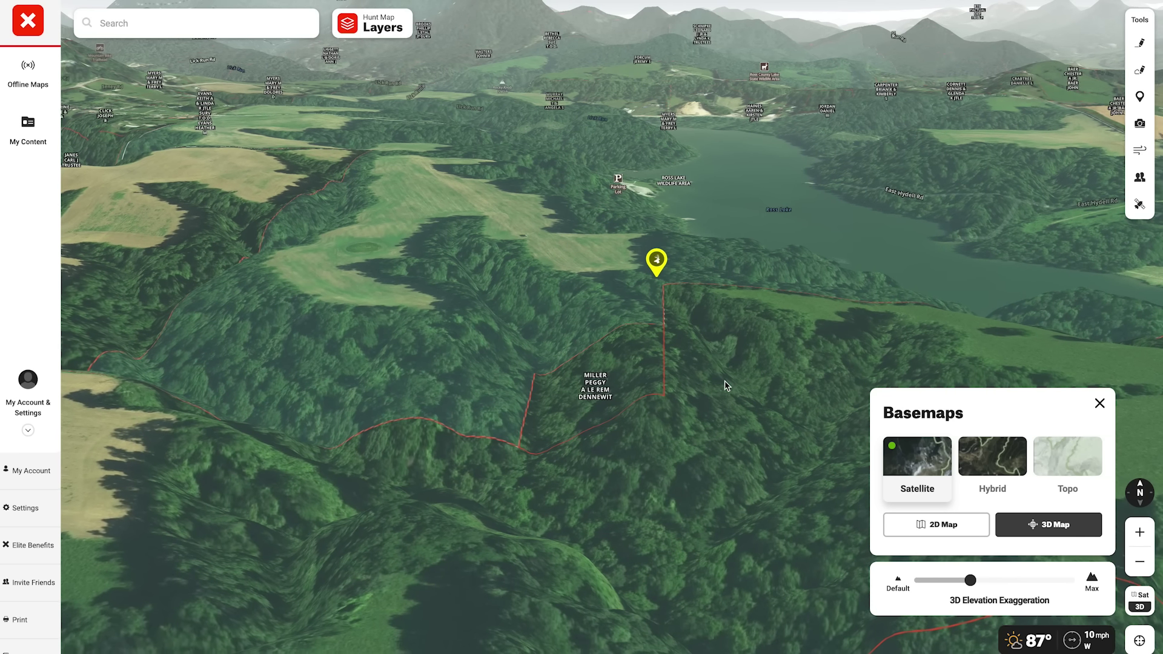
# Turn the 3D view to face northwest across the waypoint and raise the elevation exaggeration to about 60 percent of its range
pyautogui.moveTo(726, 388); pyautogui.dragTo(695, 383)
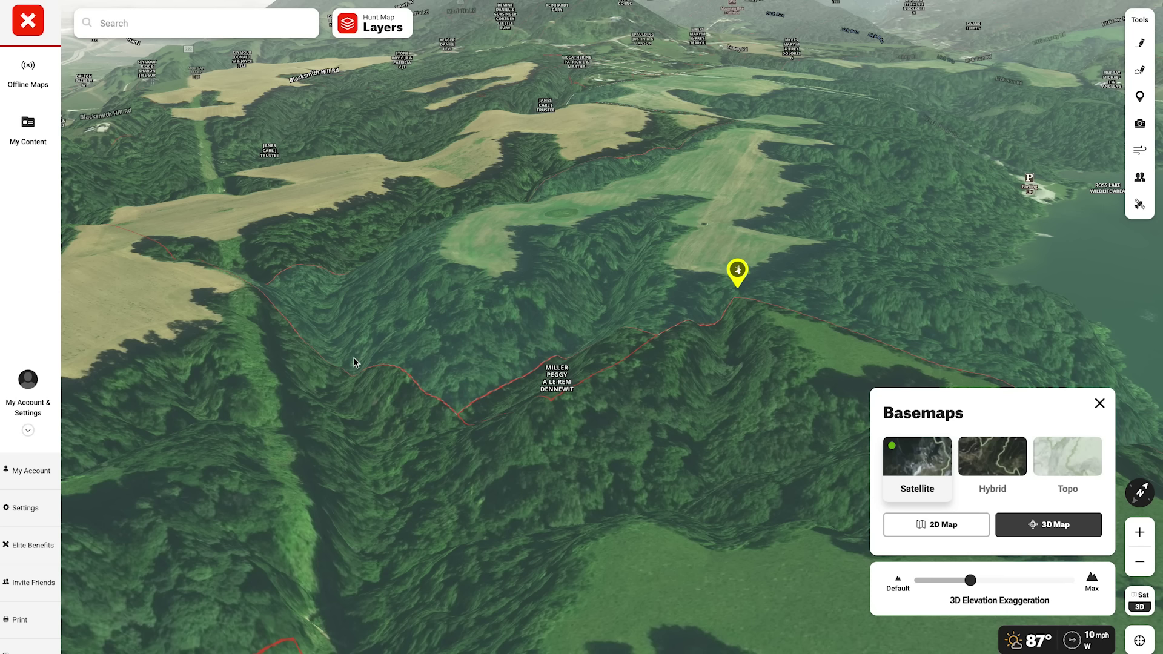
pyautogui.moveTo(693, 372); pyautogui.dragTo(540, 384)
pyautogui.moveTo(970, 579); pyautogui.dragTo(1016, 582)
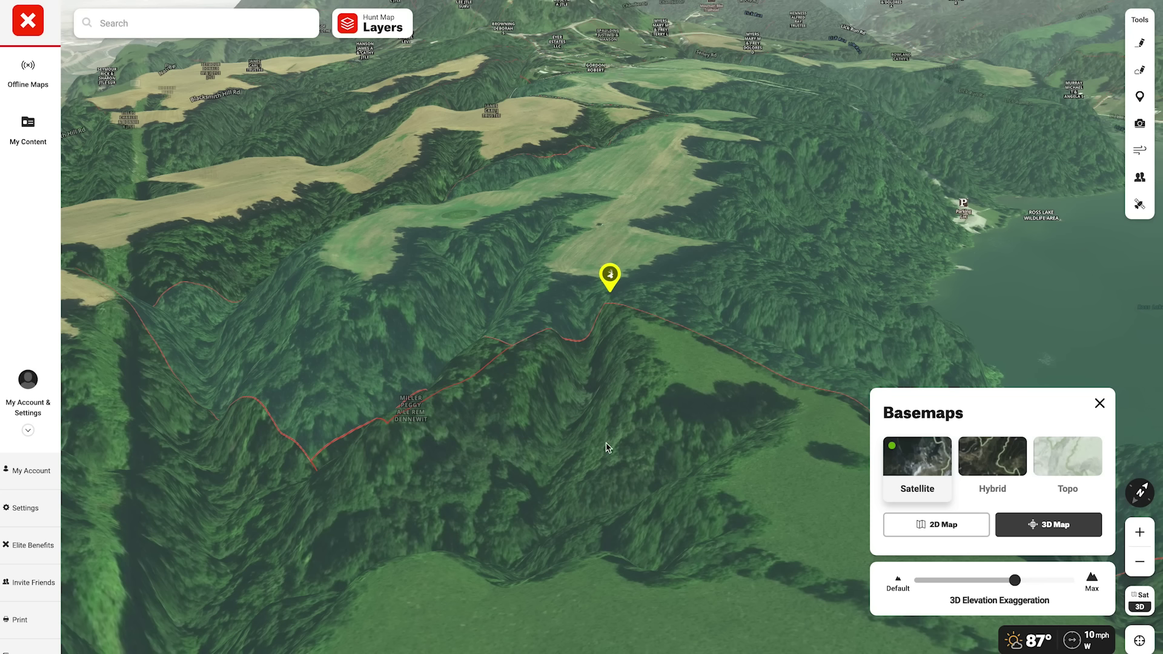
# Examine the timbered draws, ridges and field edges around the yellow waypoint west of Ross Lake
pyautogui.moveTo(616, 350); pyautogui.dragTo(610, 374)
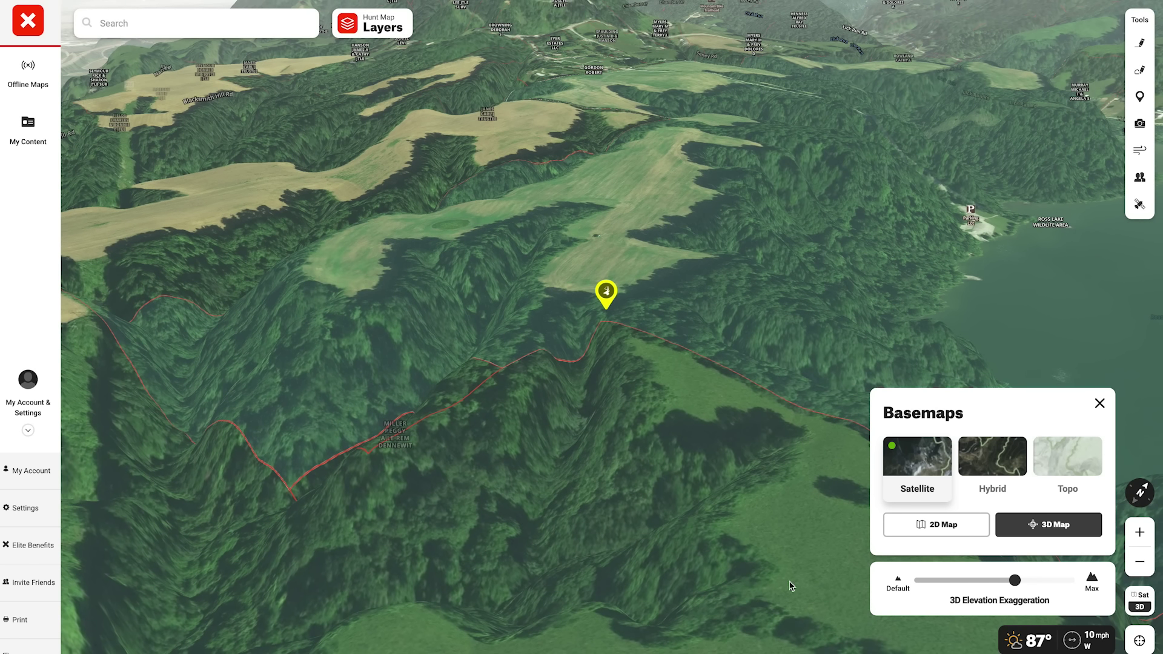
pyautogui.moveTo(743, 610)
pyautogui.mouseDown()
pyautogui.moveTo(644, 501)
pyautogui.moveTo(452, 449)
pyautogui.moveTo(376, 448)
pyautogui.mouseUp()
pyautogui.moveTo(766, 403); pyautogui.dragTo(715, 456)
pyautogui.moveTo(538, 226); pyautogui.dragTo(701, 324)
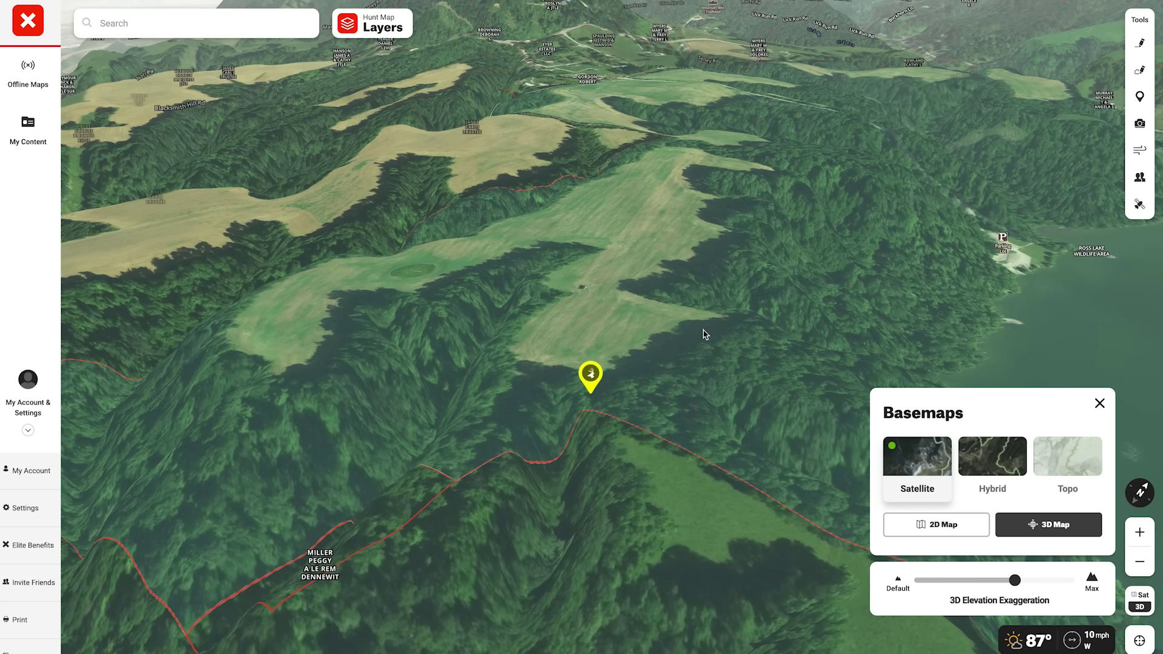